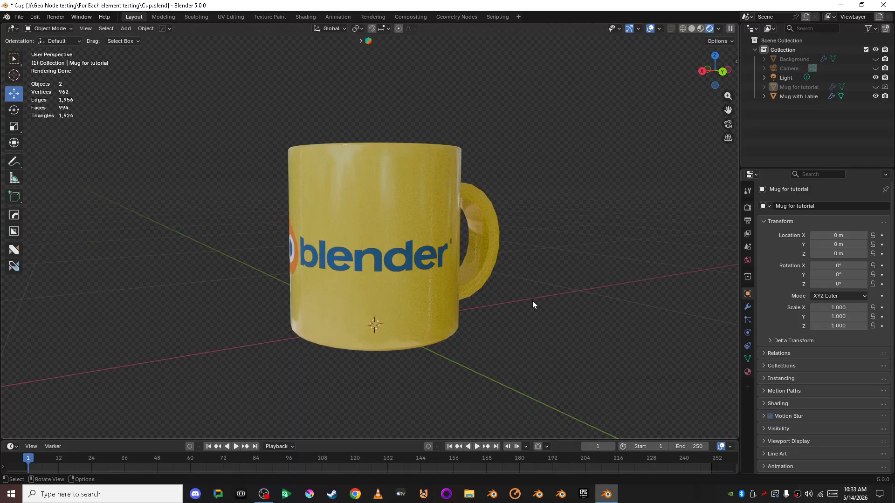
Step: Open the labelled mug's material nodes in the Shading workspace and shift the logo's mapping location Y to about -0.26 m
click(309, 218)
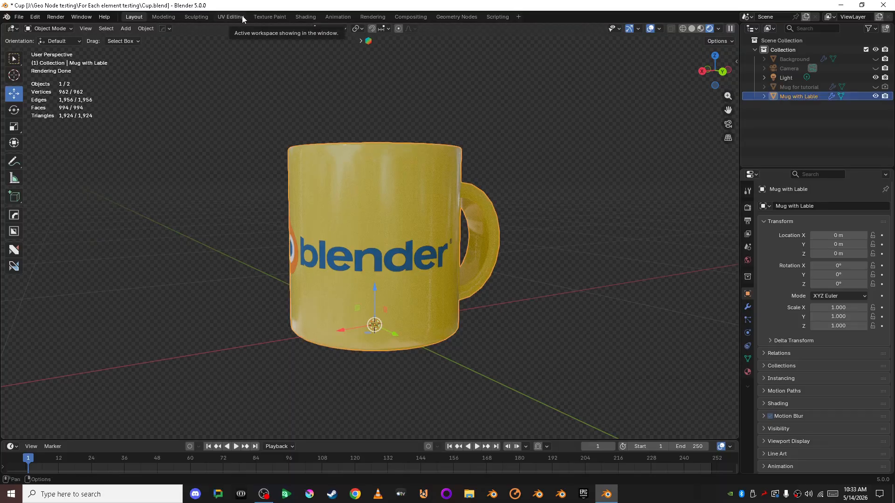
click(305, 18)
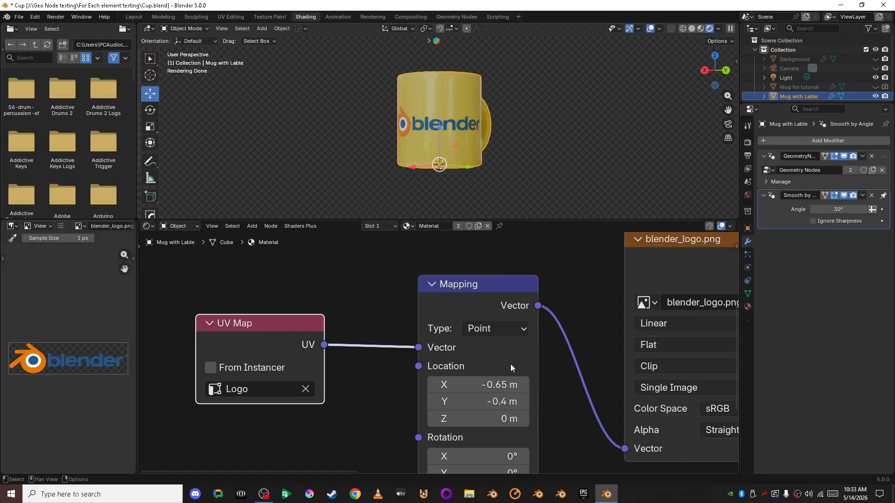
scroll(500, 211, up, 2)
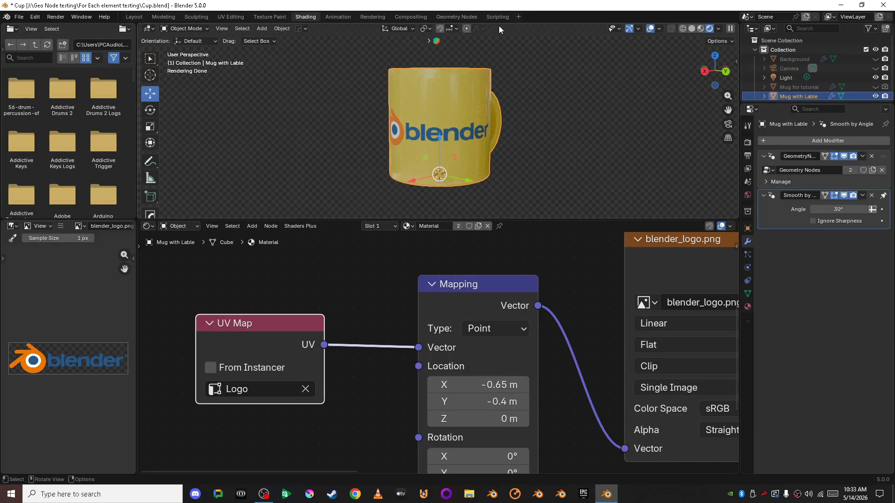
drag(471, 385, 489, 402)
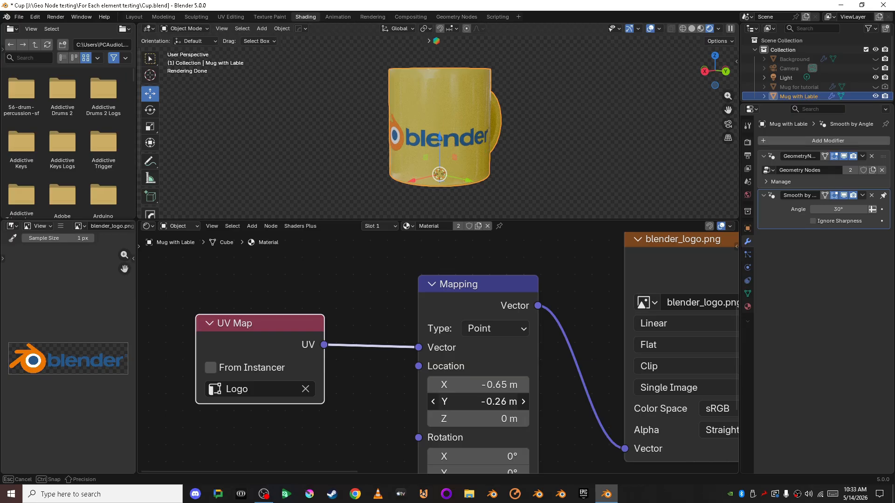
Step: Adjust the logo's Mapping node to location X -0.1 m and Y -0.32 m, with scale 1.51 in X and Y
scroll(585, 418, down, 2)
middle_drag(574, 421, 547, 322)
drag(457, 402, 439, 432)
middle_drag(441, 175, 573, 161)
drag(448, 295, 475, 295)
Step: Examine the labelled mug's complete material node setup and the rendered logo on its wall up close
middle_drag(545, 158, 546, 152)
scroll(550, 152, up, 1)
scroll(583, 275, down, 6)
middle_drag(596, 272, 321, 357)
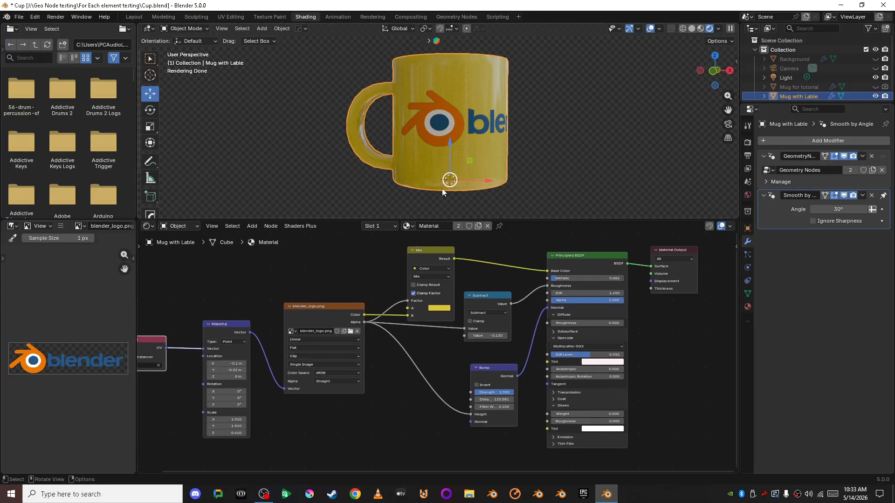
scroll(456, 134, up, 1)
middle_drag(457, 134, 460, 156)
scroll(406, 141, up, 3)
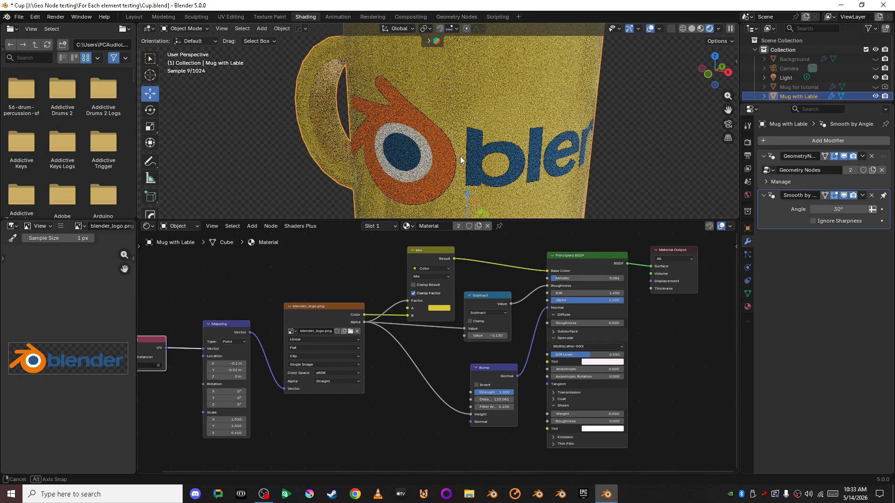
scroll(460, 156, up, 1)
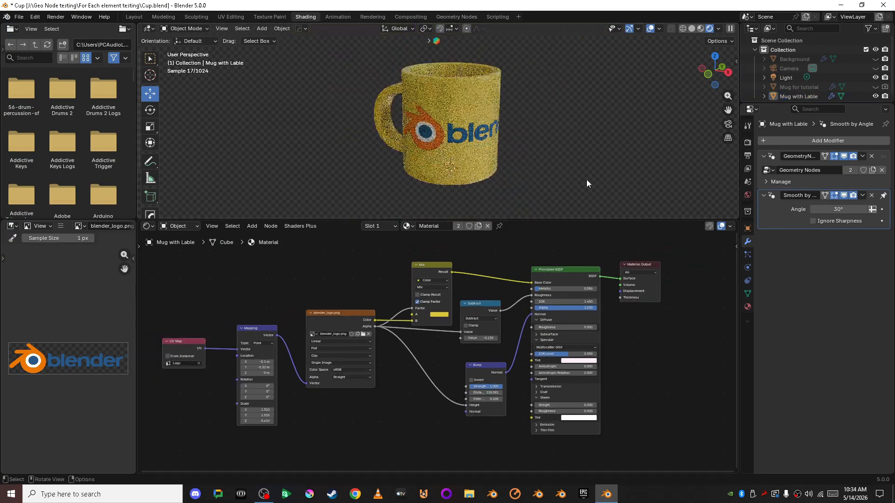
middle_drag(587, 183, 555, 164)
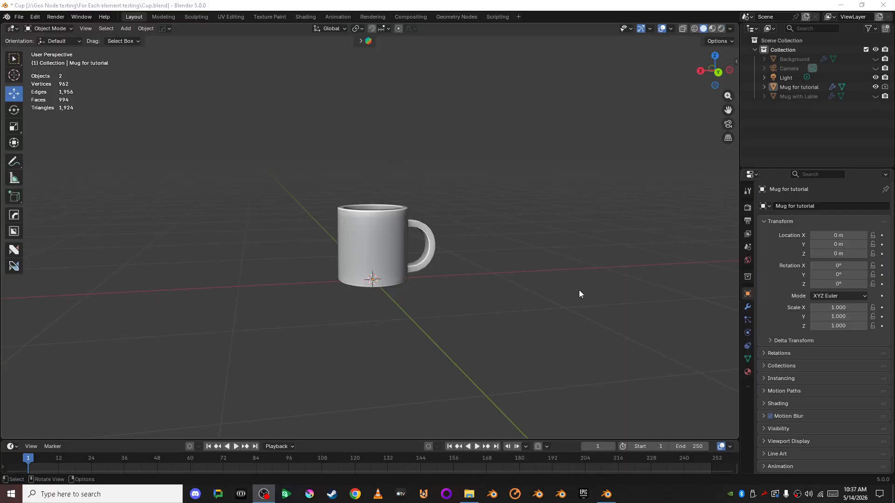
Step: Examine the plain mug's body and handle in the Layout workspace
scroll(579, 294, up, 2)
middle_drag(565, 279, 570, 281)
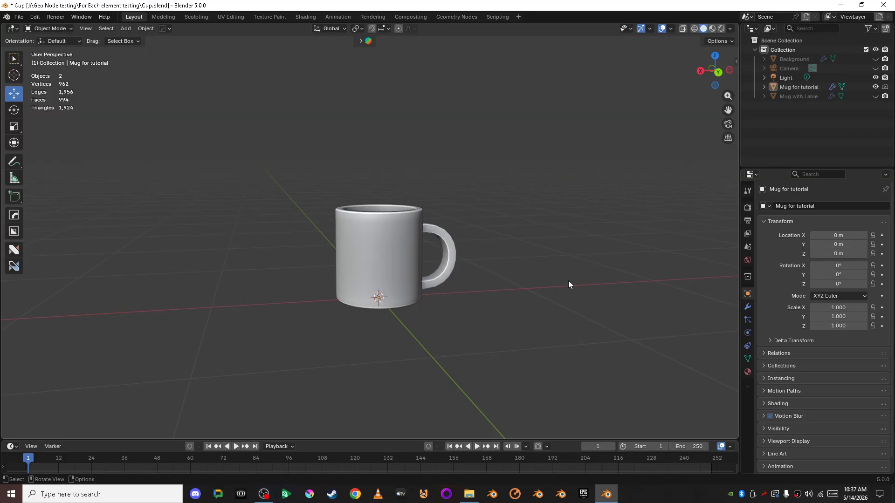
scroll(569, 284, up, 1)
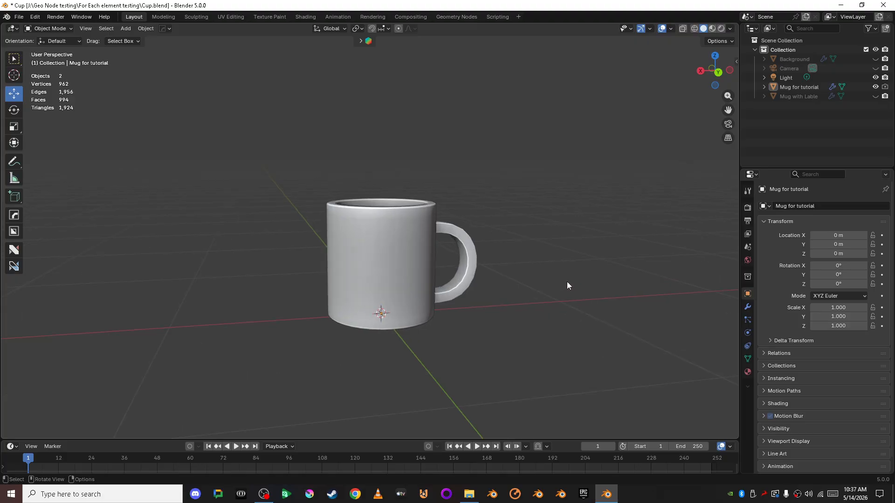
middle_drag(567, 285, 571, 288)
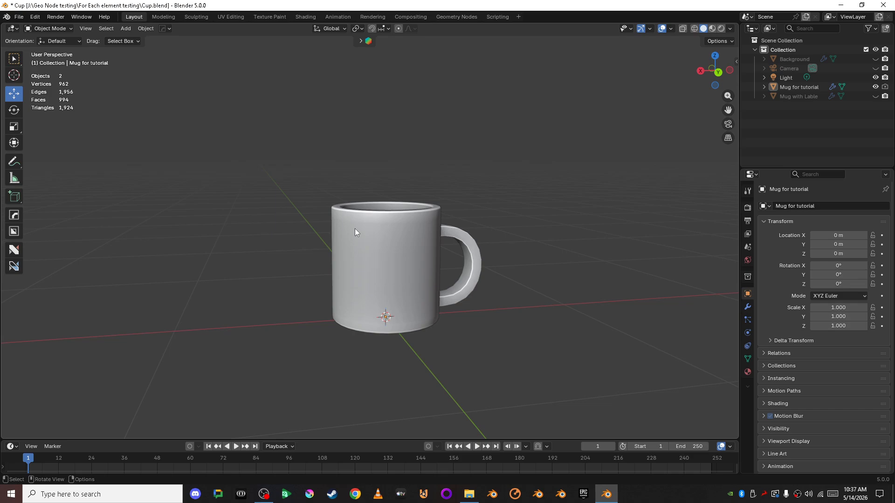
scroll(466, 156, up, 1)
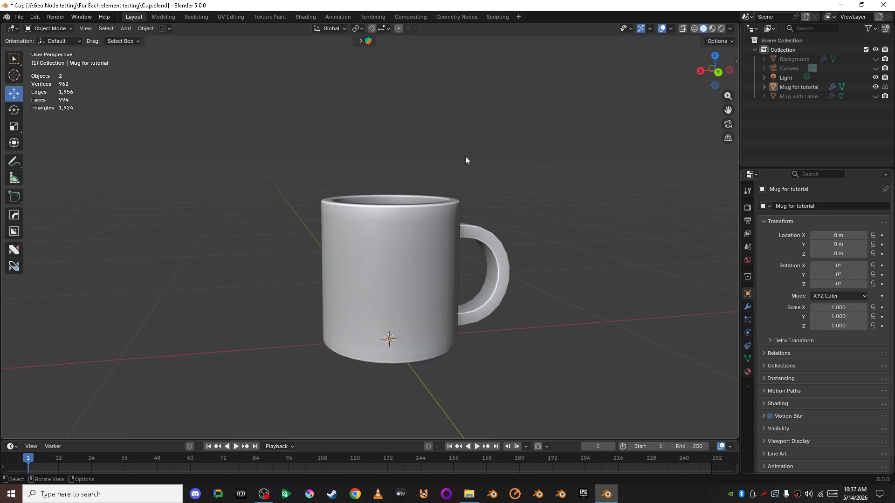
mouse_move(467, 192)
shift+middle_down()
mouse_move(477, 176)
mouse_move(446, 185)
mouse_move(466, 181)
shift+middle_up()
scroll(477, 177, down, 1)
scroll(465, 184, up, 1)
Step: Put the plain mug into Edit Mode with edge selection and select one horizontal wall edge beside the handle's upper end
click(485, 248)
scroll(485, 248, down, 1)
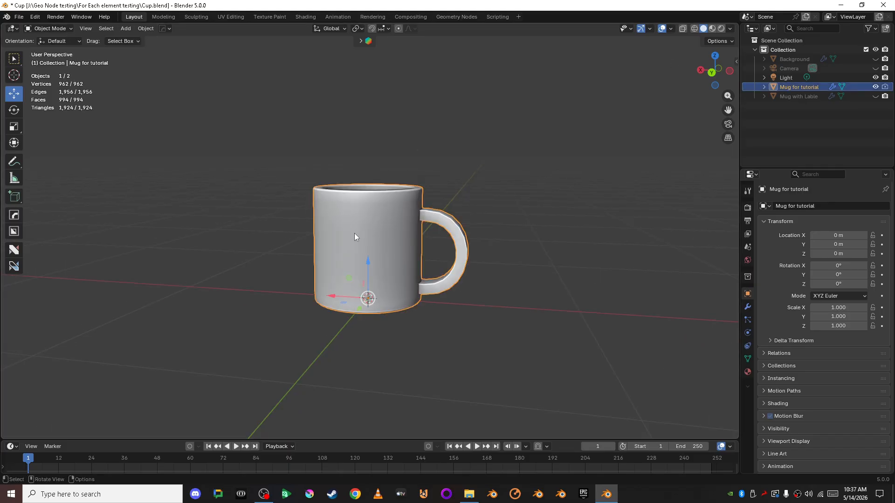
key(ctrl+Tab)
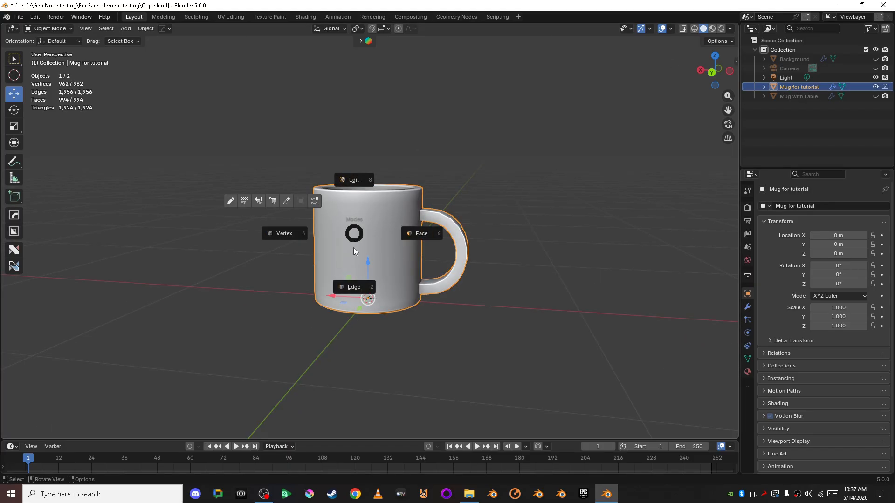
click(354, 287)
middle_drag(555, 237, 482, 264)
scroll(522, 263, up, 3)
shift+middle_drag(418, 210, 424, 215)
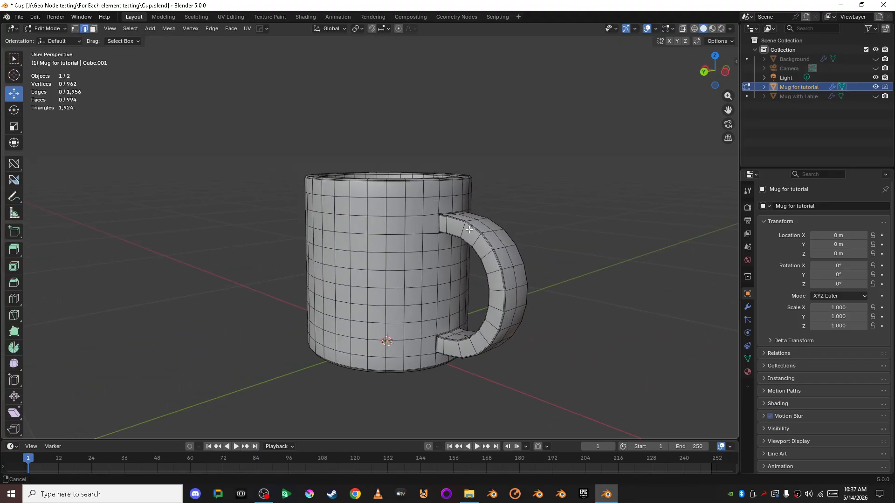
scroll(425, 215, up, 2)
key(ctrl+Tab)
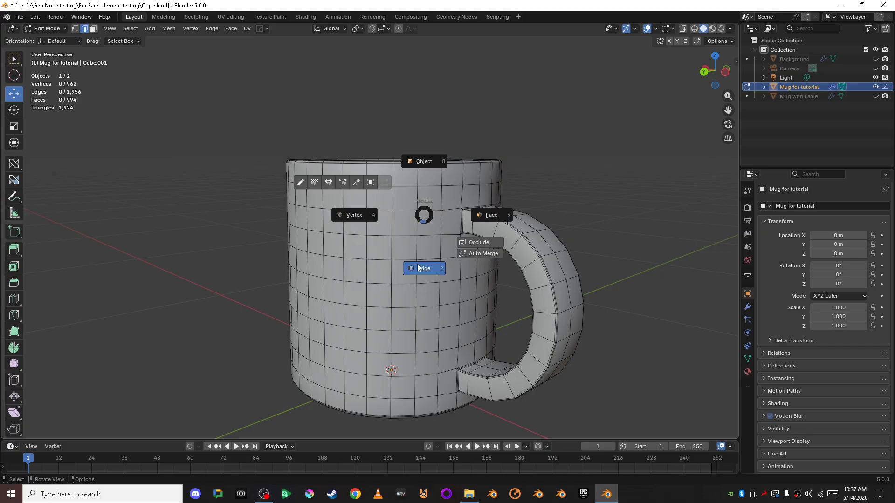
click(421, 267)
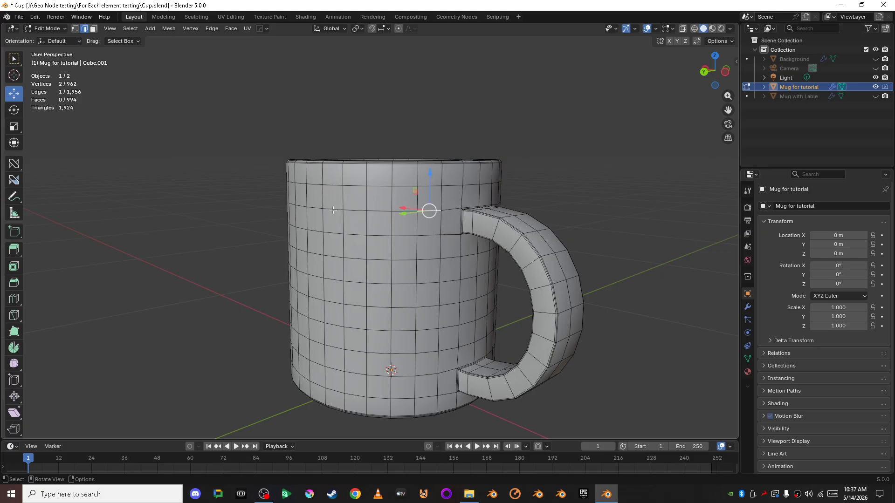
Step: Examine the mug wall all the way around, from one side of the handle to the other, along the selected edge's row
scroll(333, 210, down, 1)
scroll(418, 216, up, 2)
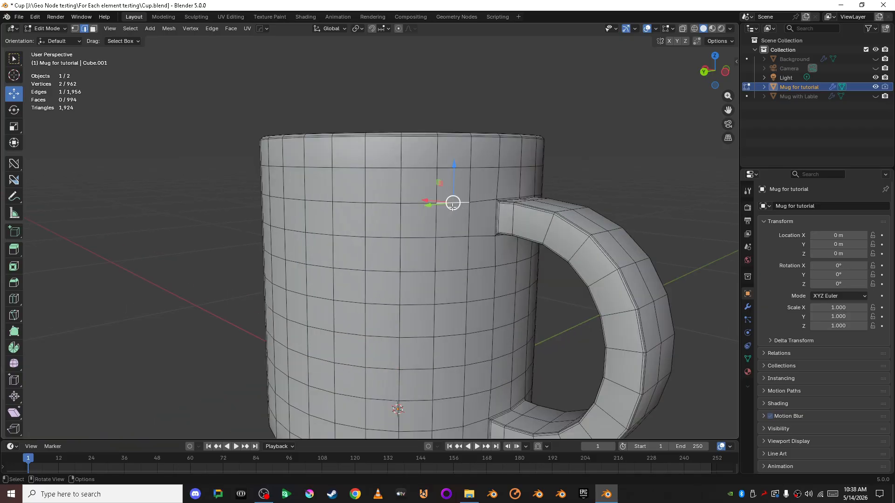
scroll(453, 207, down, 3)
middle_drag(450, 208, 530, 217)
scroll(527, 217, up, 3)
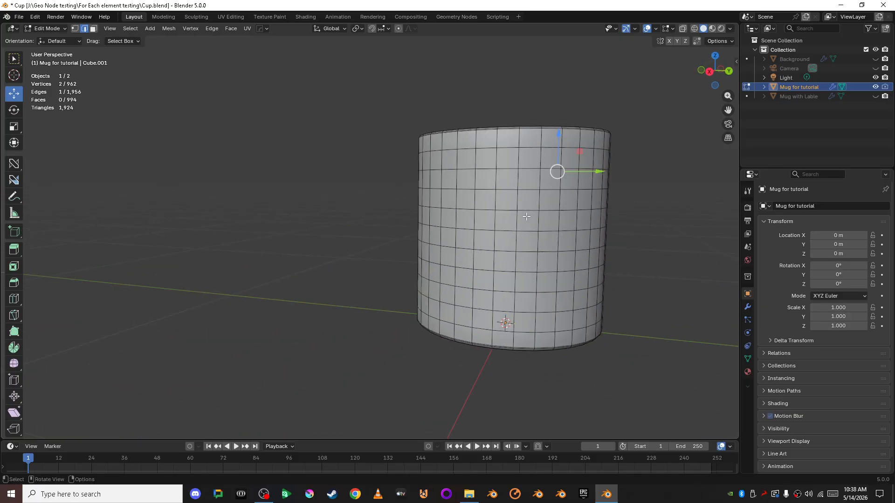
scroll(475, 168, down, 1)
middle_drag(433, 174, 515, 172)
scroll(289, 200, up, 3)
shift+middle_drag(284, 200, 497, 277)
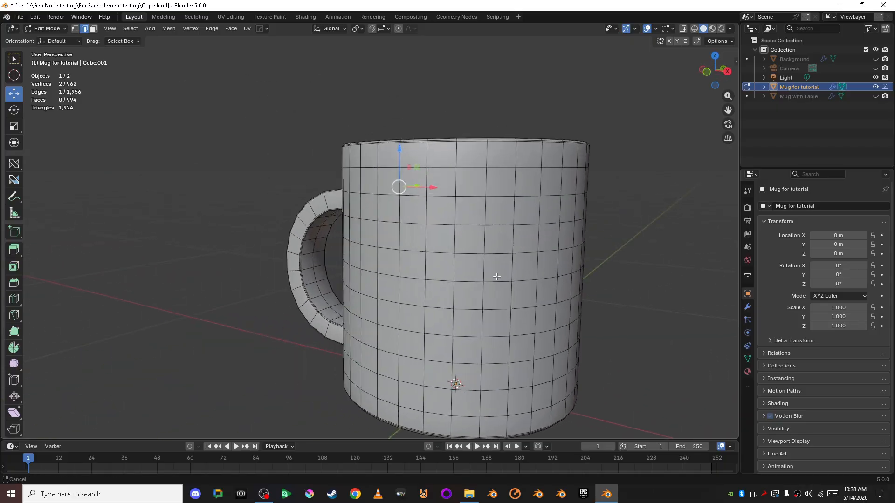
scroll(419, 233, up, 2)
middle_drag(347, 204, 443, 204)
shift+middle_drag(297, 192, 667, 191)
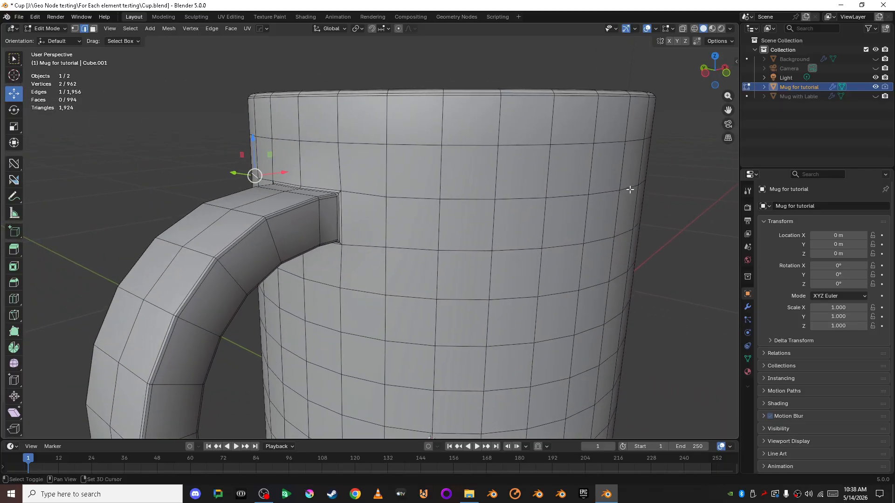
scroll(552, 191, down, 3)
scroll(551, 192, up, 3)
middle_drag(551, 192, 315, 205)
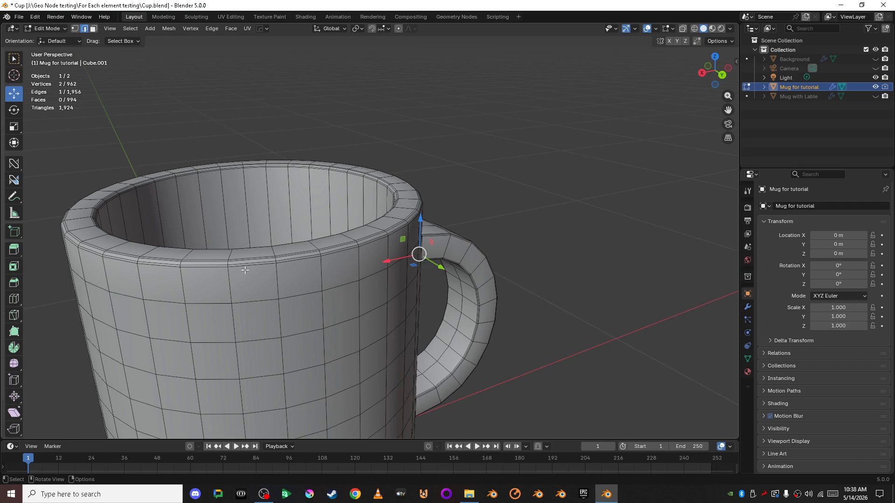
Step: Extend the edge selection by shortest path along the upper horizontal row, around the mug to the handle's other side
middle_drag(246, 270, 400, 239)
scroll(355, 242, up, 1)
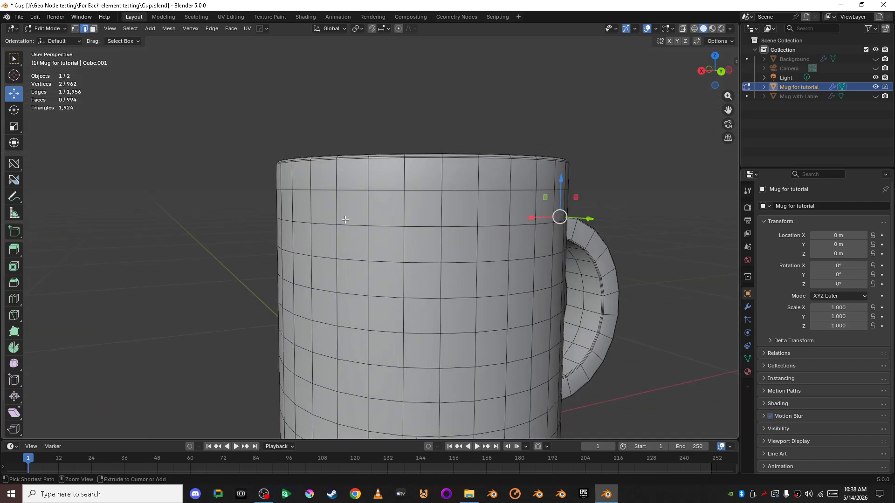
ctrl+click(284, 221)
middle_drag(285, 221, 315, 234)
middle_drag(154, 244, 367, 180)
scroll(366, 179, down, 2)
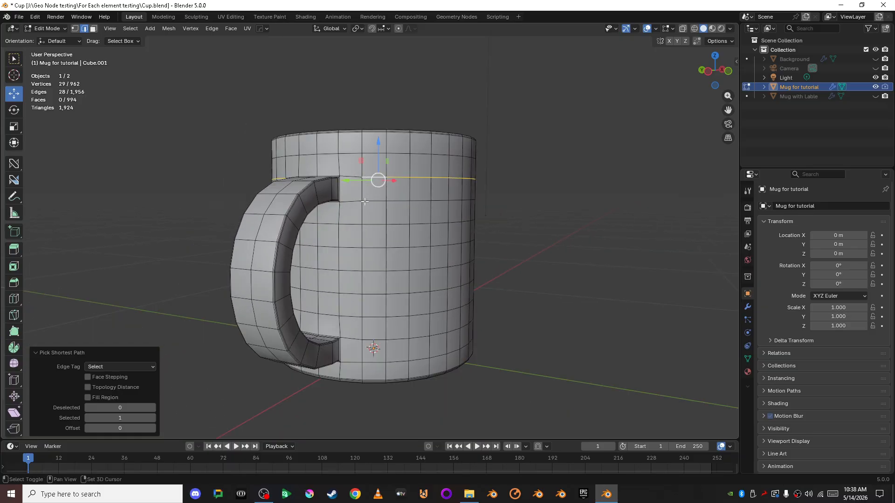
Step: Add the vertical line of wall edges beside the handle to the selection, from the upper row down to near the base
scroll(365, 200, up, 2)
shift+click(359, 159)
scroll(388, 233, down, 1)
shift+middle_drag(381, 258, 386, 218)
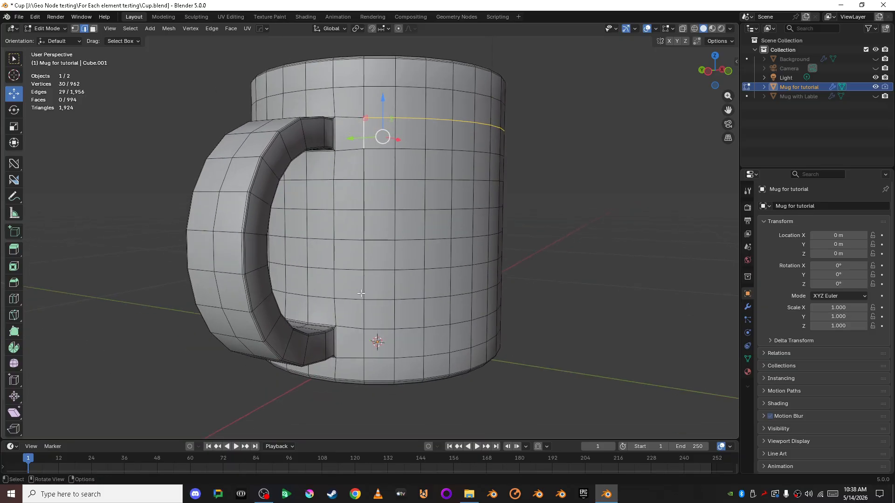
ctrl+click(365, 339)
scroll(473, 326, down, 1)
middle_drag(441, 325, 409, 323)
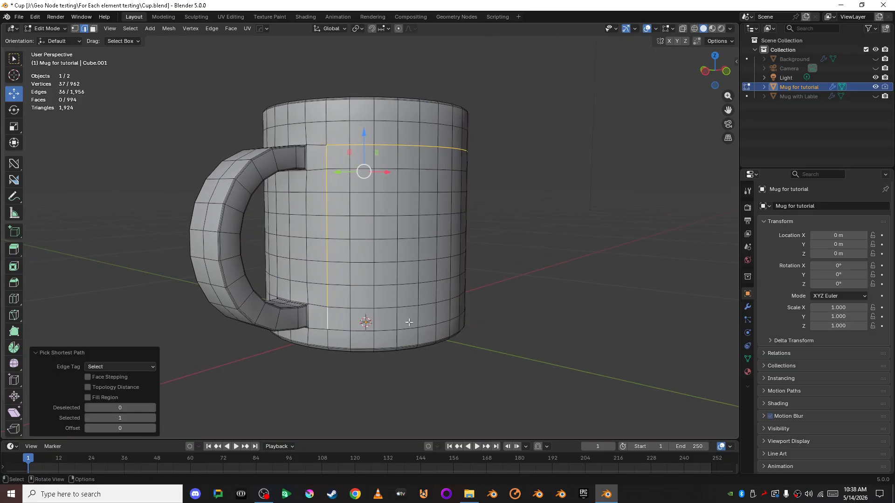
Step: Add the horizontal row of edges near the base to the selection, running around the mug to the handle's opposite side
shift+click(348, 331)
middle_drag(348, 330, 226, 316)
ctrl+click(423, 309)
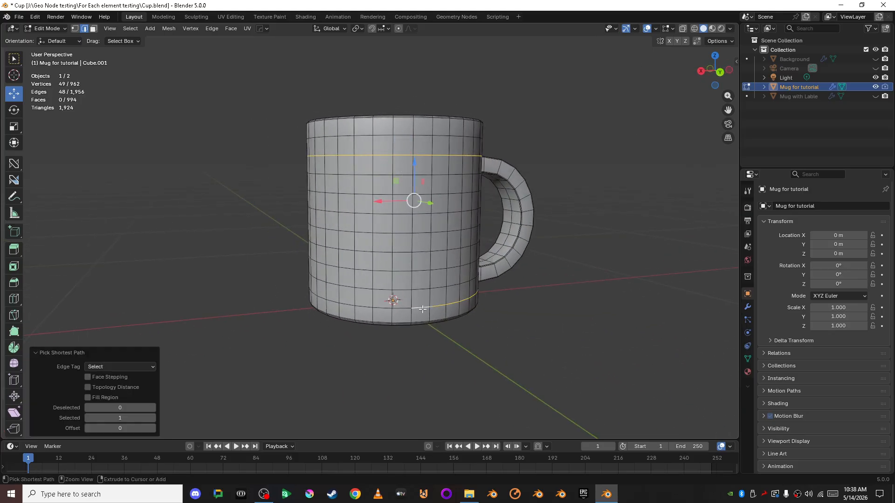
key(ctrl+z)
middle_drag(433, 306, 400, 309)
ctrl+click(421, 298)
ctrl+click(404, 309)
middle_drag(469, 284, 347, 285)
scroll(376, 302, up, 1)
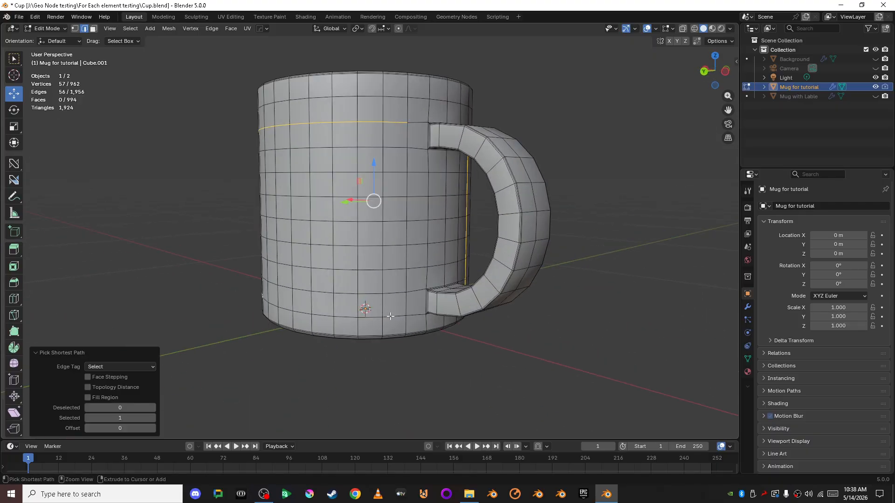
ctrl+click(391, 316)
Step: Close the rectangular edge outline by adding the vertical line of edges on the handle's opposite side
shift+click(406, 308)
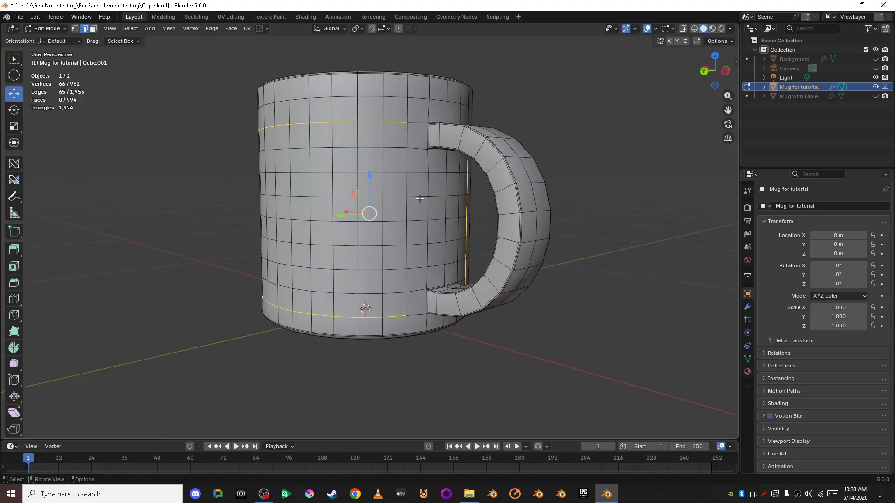
ctrl+click(407, 159)
middle_drag(407, 159, 515, 206)
scroll(430, 256, down, 3)
Step: Mark the selected closed outline of edges around the mug wall as a seam
middle_drag(430, 256, 373, 217)
scroll(522, 266, up, 2)
scroll(390, 233, up, 1)
right_click(373, 216)
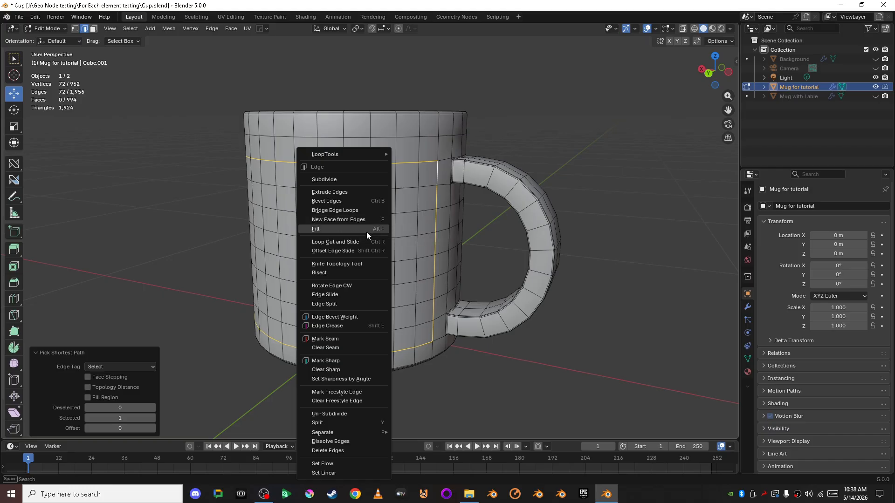
click(357, 338)
scroll(278, 240, down, 3)
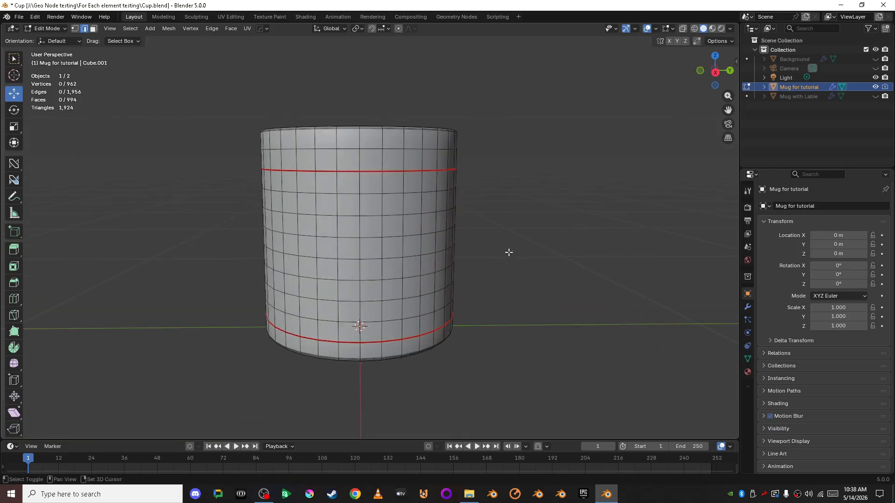
Step: Inspect the marked seam around the mug from several angles, then in wireframe shading
middle_drag(510, 252, 408, 285)
scroll(443, 260, down, 3)
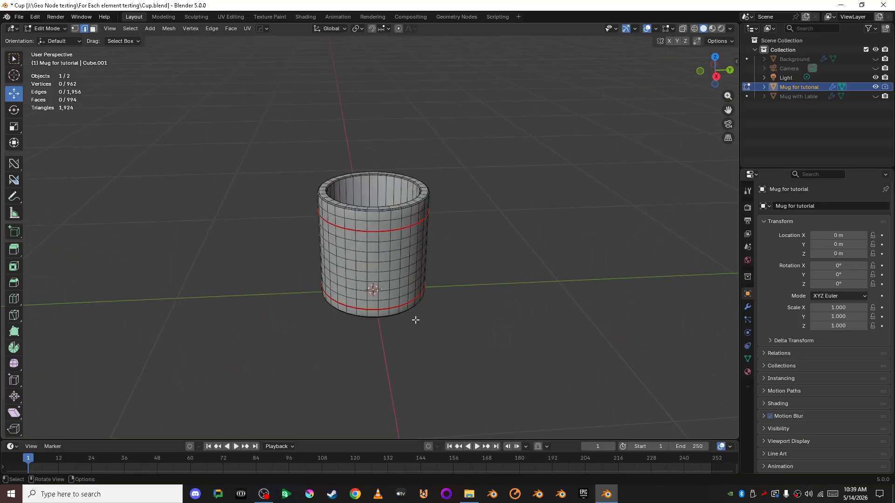
middle_drag(416, 320, 382, 270)
scroll(300, 262, down, 2)
scroll(382, 270, up, 2)
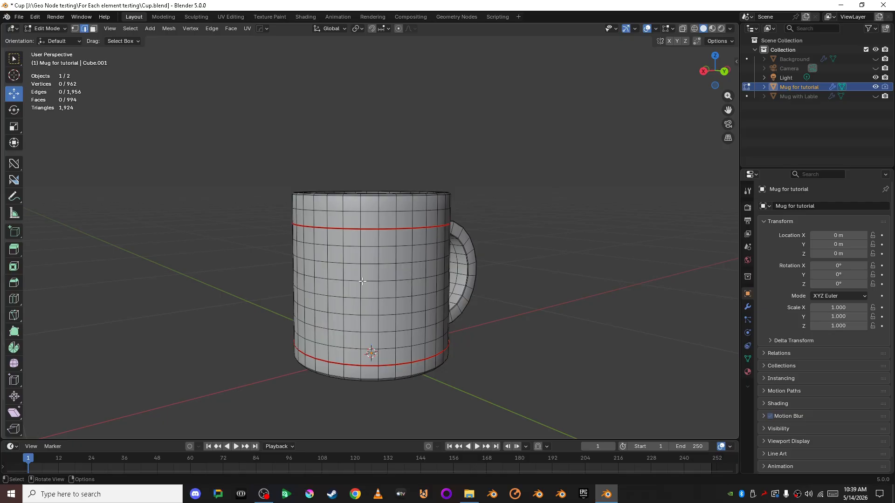
scroll(468, 296, down, 2)
middle_drag(468, 296, 465, 285)
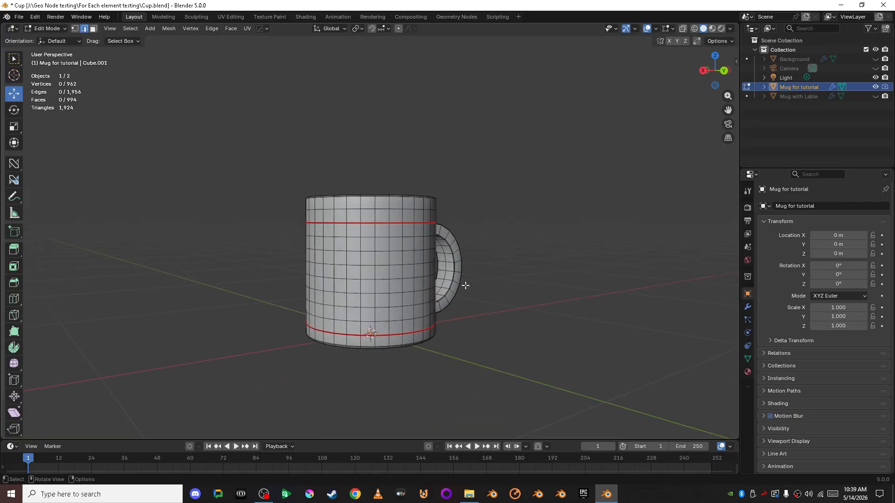
key(shift+z)
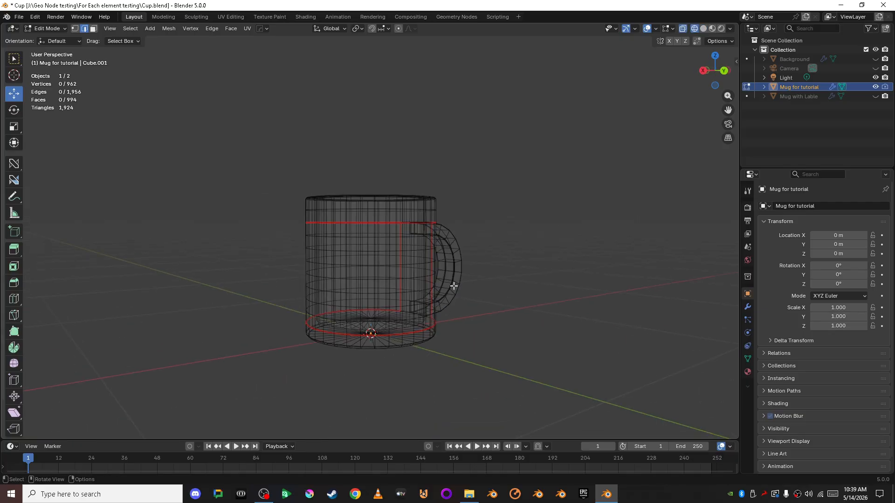
Step: Unwrap the entire mug mesh with the Angle Based method, then clear the selection
drag(144, 140, 618, 415)
click(252, 29)
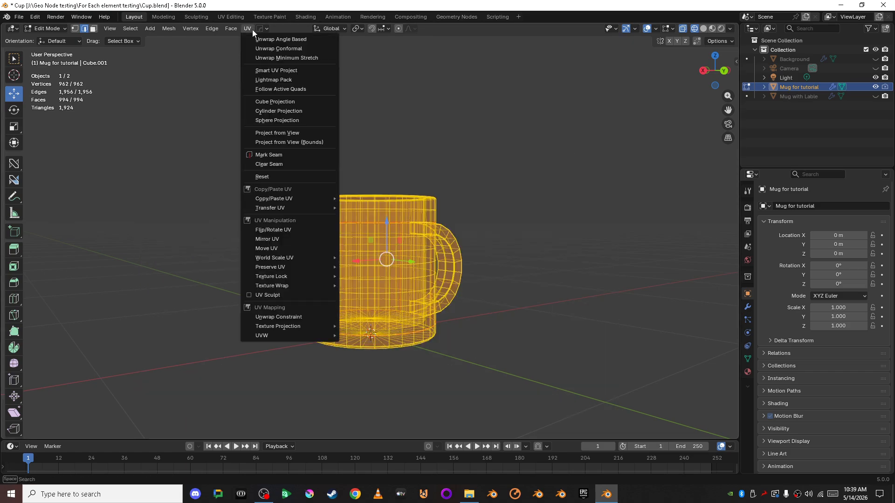
click(280, 40)
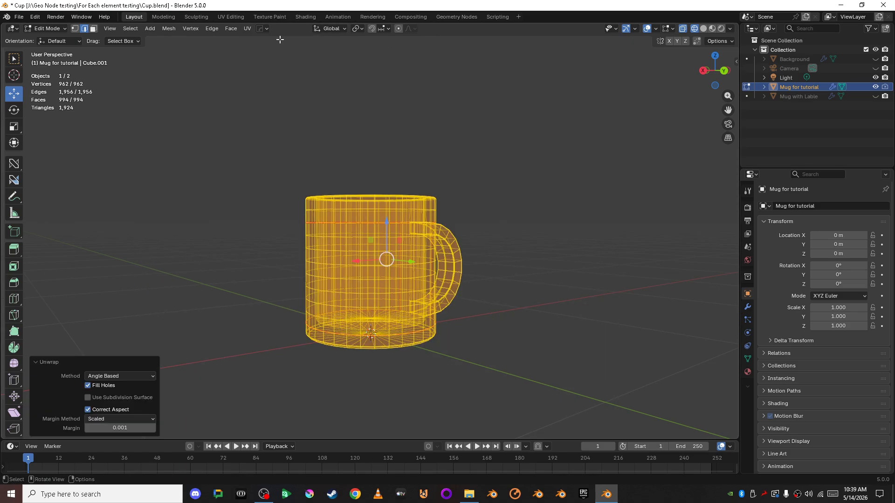
key(alt+a)
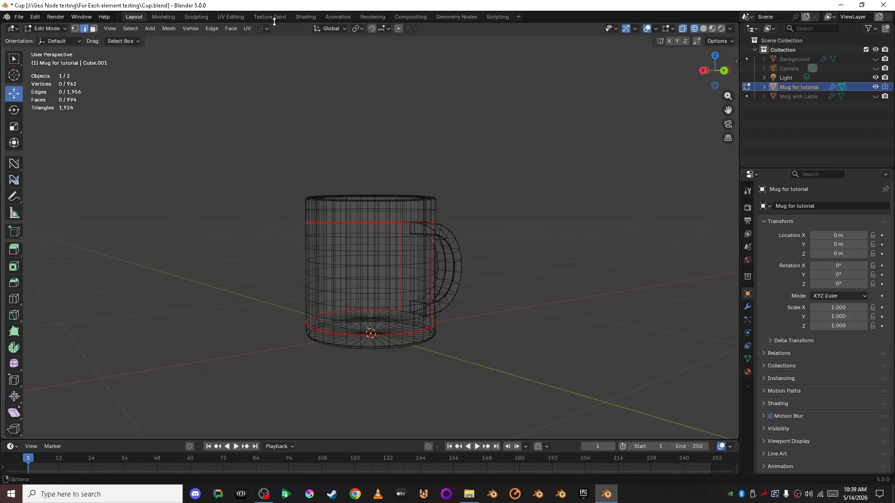
Step: Switch to the UV Editing workspace and unlink blender_logo.png from the UV editor
click(228, 18)
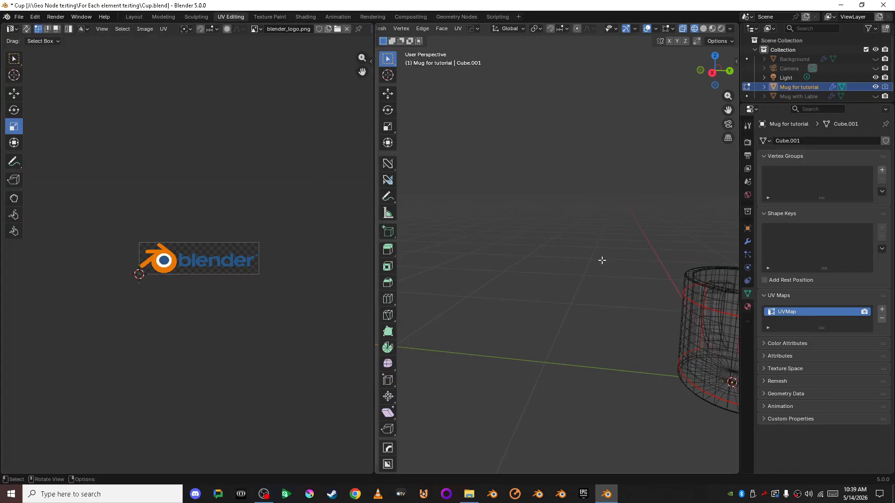
shift+middle_drag(641, 317, 494, 301)
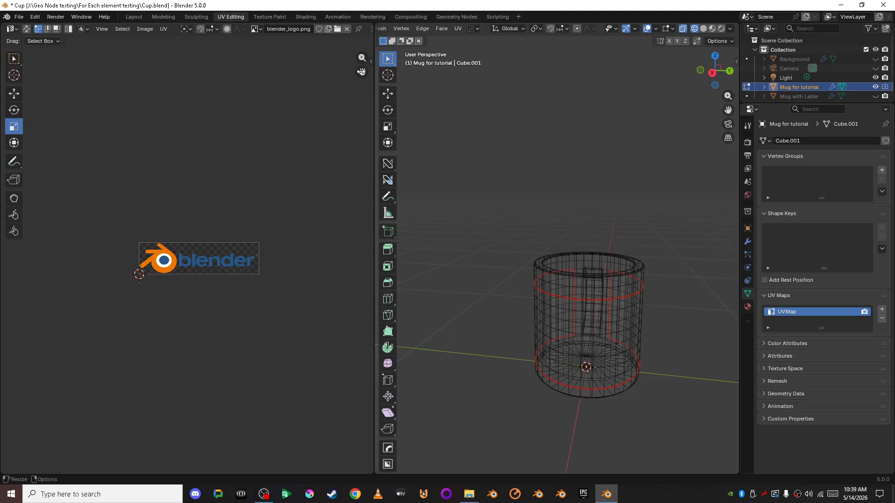
click(346, 29)
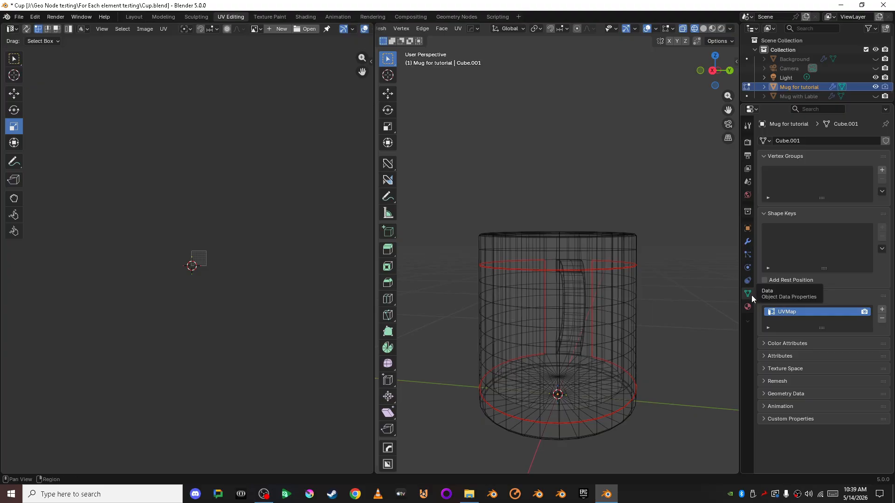
Step: Rename the mug's UV map as "Lable"
double_click(799, 313)
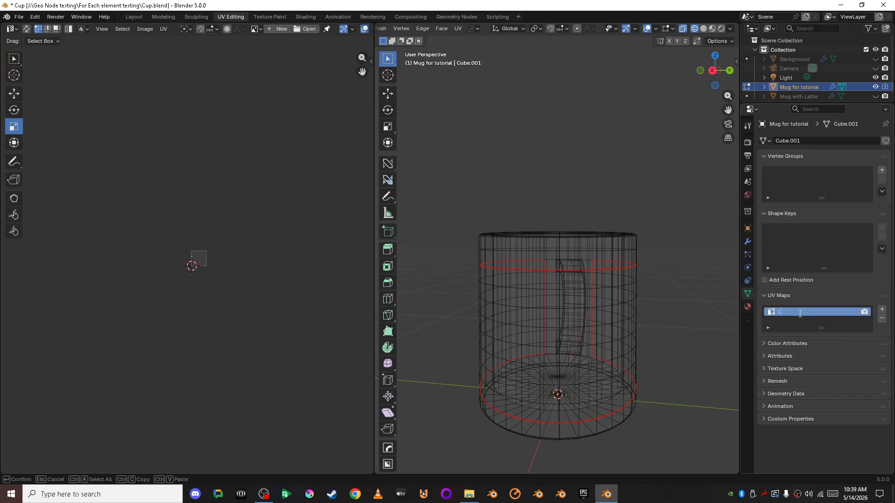
text(Lable)
key(Return)
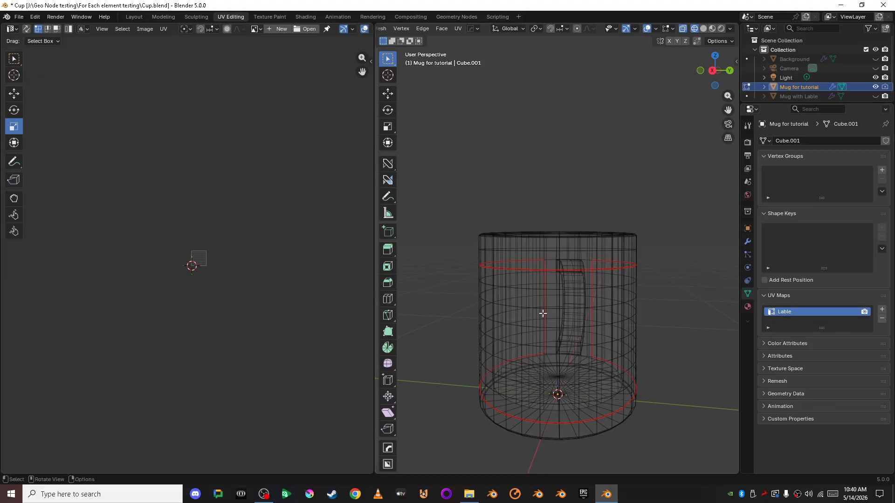
Step: Show the mug shaded and select its seam-bounded label area as a linked region delimited by Seam, checking it around the mug
scroll(567, 320, down, 2)
key(shift+z)
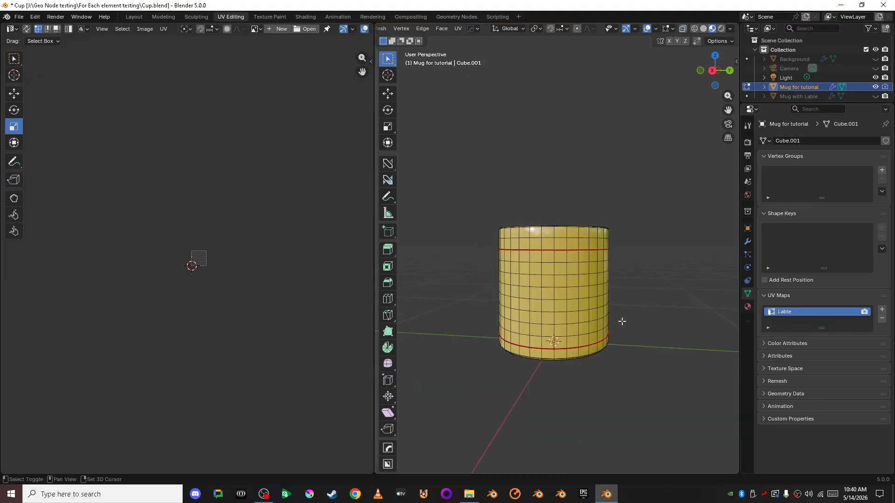
middle_drag(650, 312, 582, 323)
scroll(581, 317, up, 3)
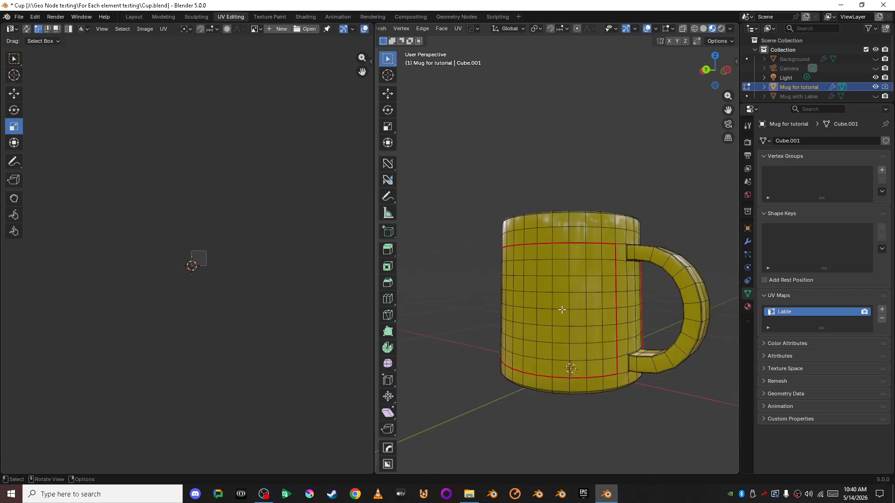
key(l)
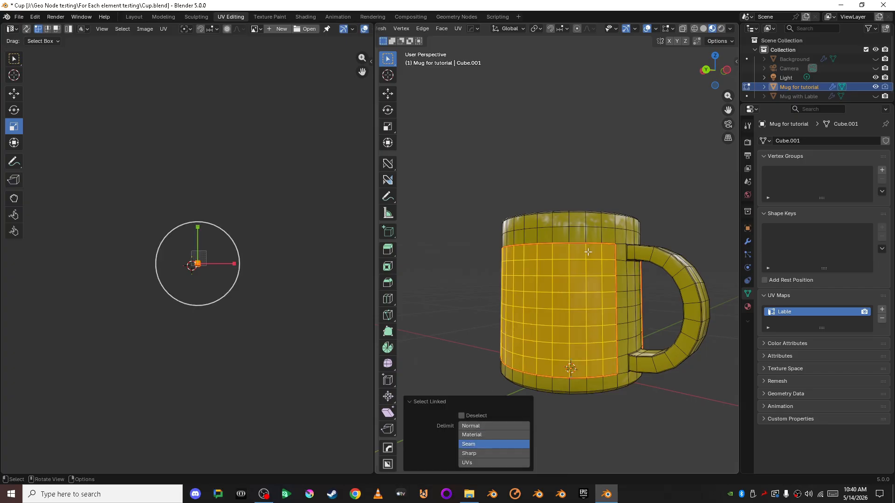
click(472, 424)
click(482, 445)
middle_drag(652, 299, 692, 300)
scroll(604, 309, up, 2)
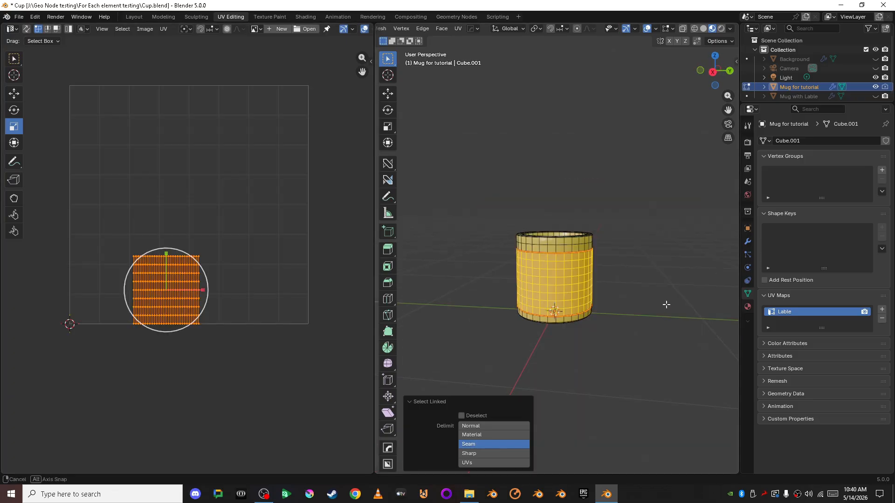
scroll(268, 293, up, 2)
middle_drag(510, 268, 589, 325)
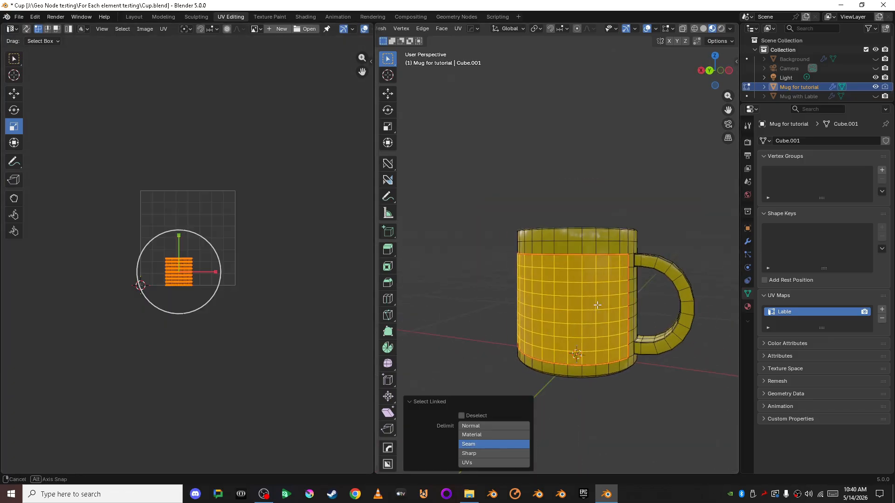
scroll(589, 325, up, 1)
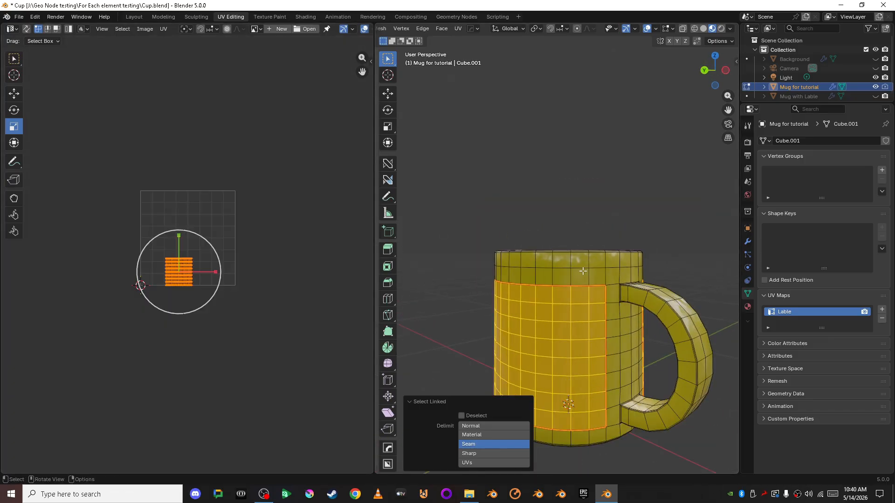
Step: Invert the selection to the rest of the mug and move its UVs below the UV square
key(Tab)
click(573, 192)
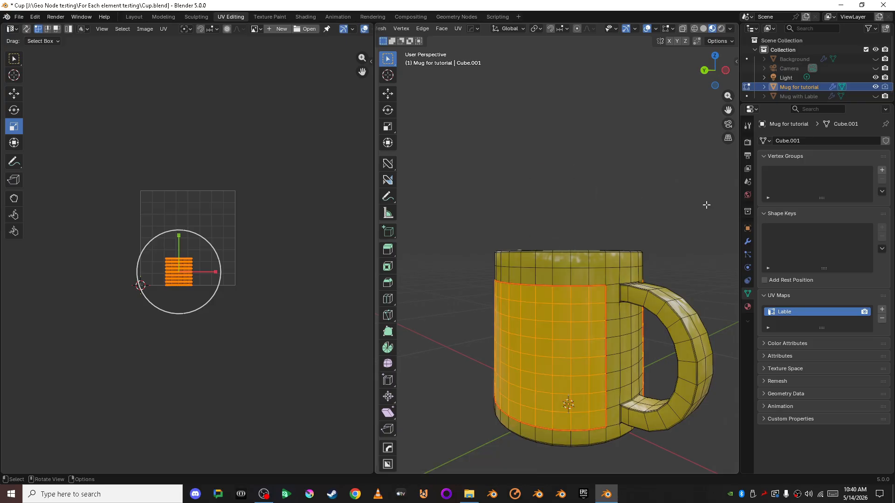
key(ctrl)
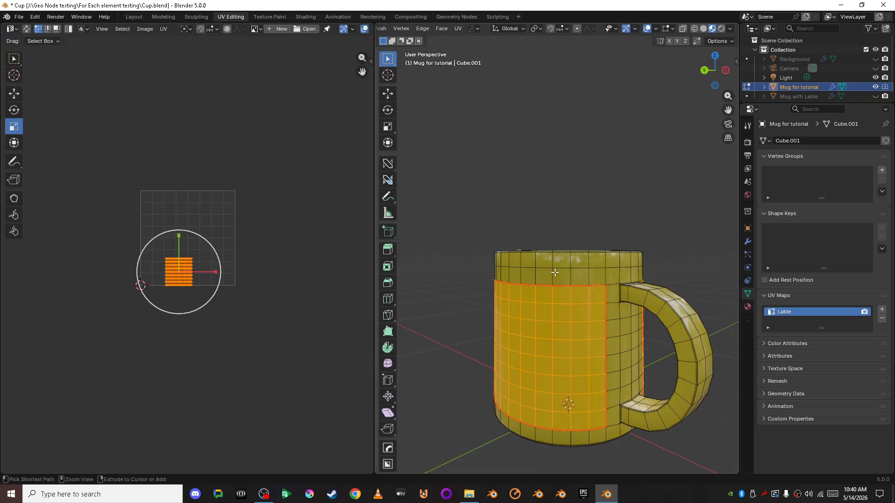
key(ctrl+i)
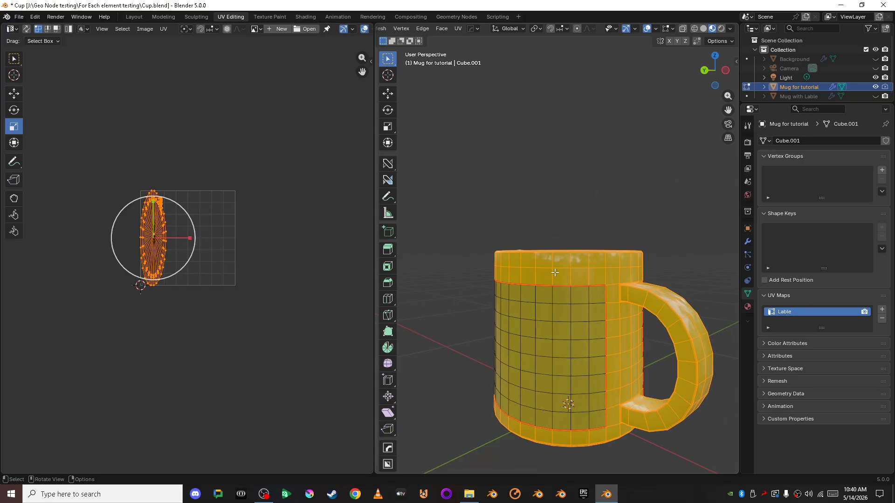
middle_drag(557, 274, 503, 276)
scroll(212, 203, up, 3)
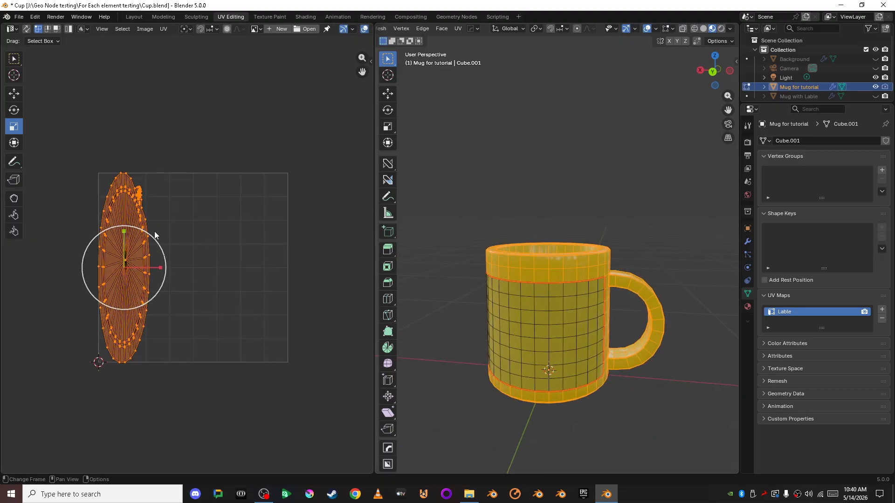
scroll(128, 266, down, 1)
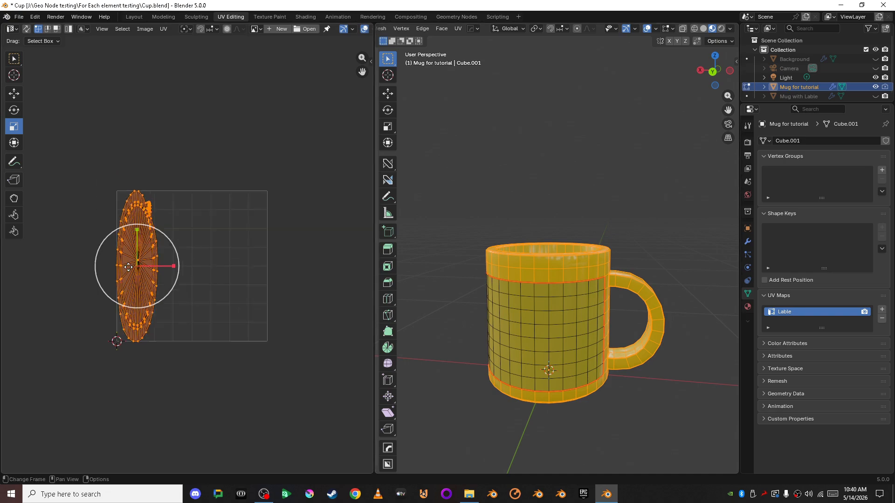
scroll(128, 266, down, 1)
click(14, 93)
drag(147, 233, 148, 364)
Step: Collapse the moved UVs to a single point with a scale of 0 on X, Y and Z, then deselect them
key(s)
click(222, 337)
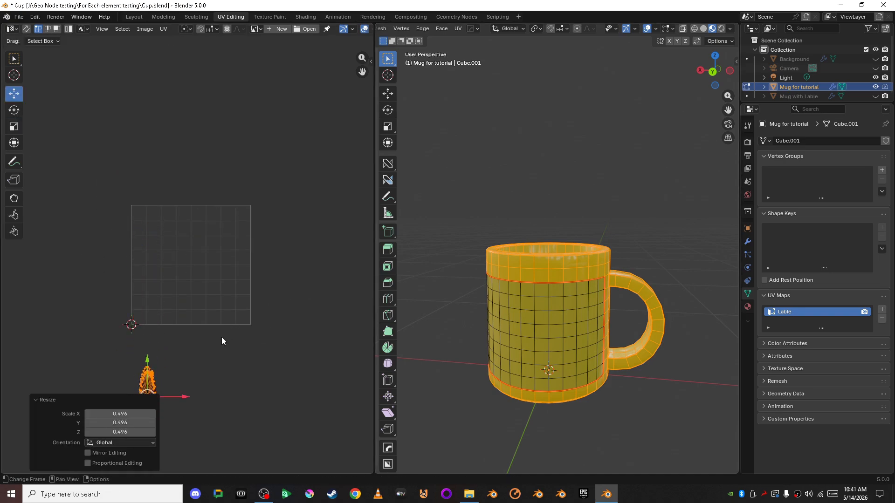
click(129, 414)
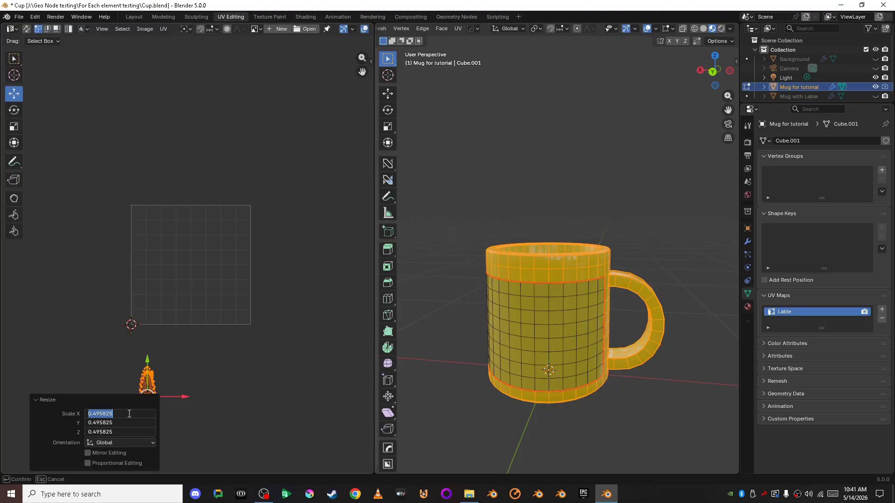
text(0)
key(Return)
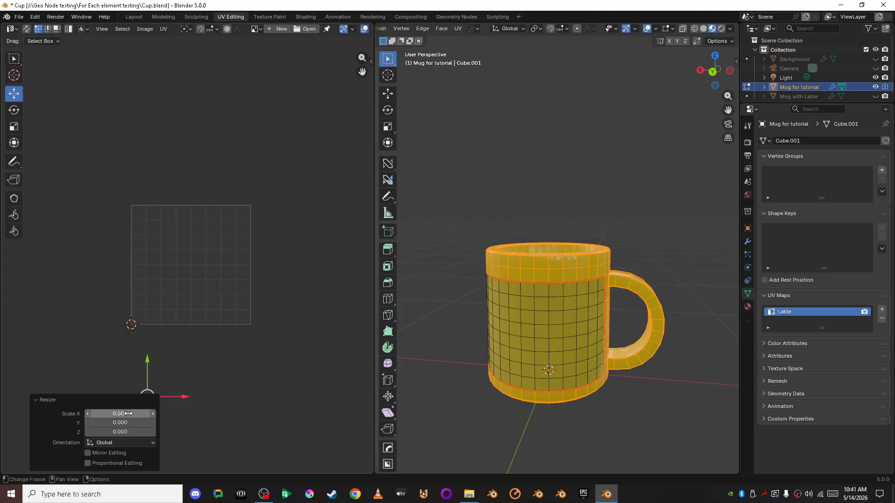
middle_drag(196, 343, 202, 332)
click(122, 414)
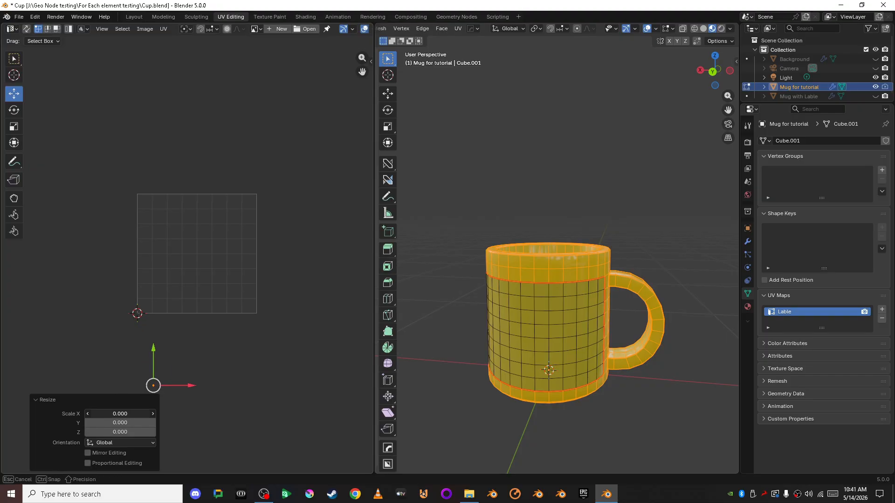
mouse_move(121, 414)
mouse_down()
mouse_move(121, 433)
mouse_move(124, 410)
mouse_up()
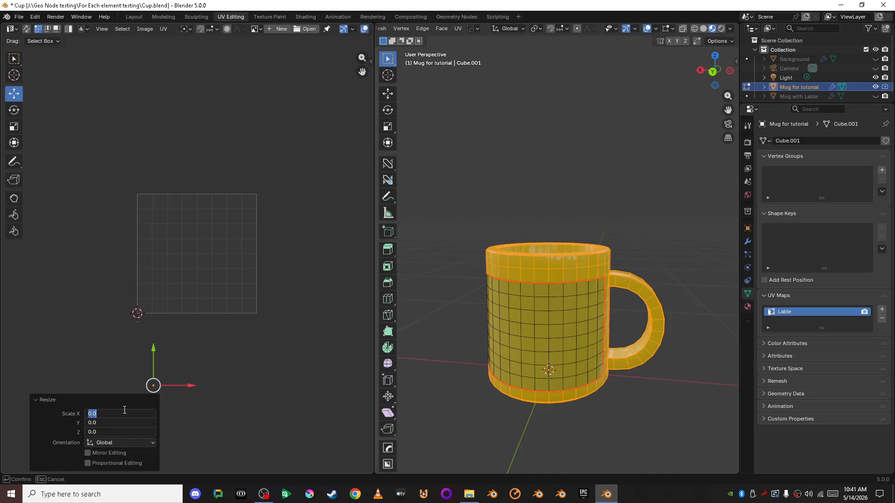
text(0)
key(Return)
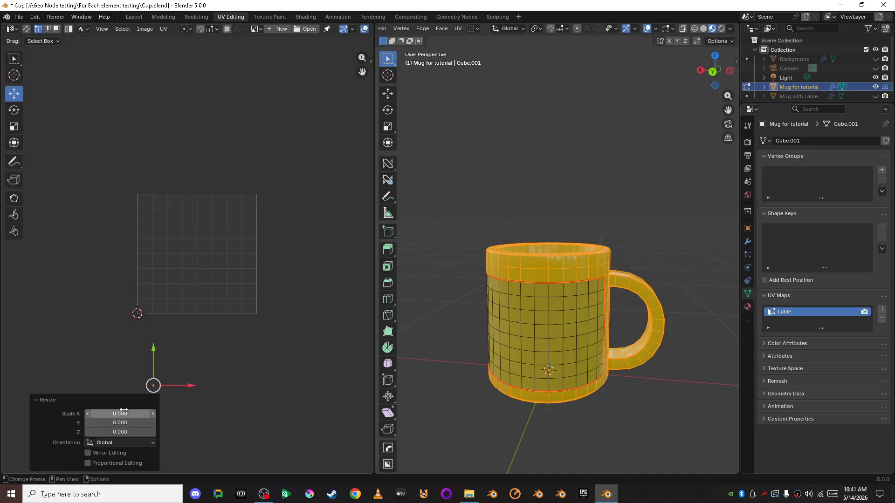
click(187, 347)
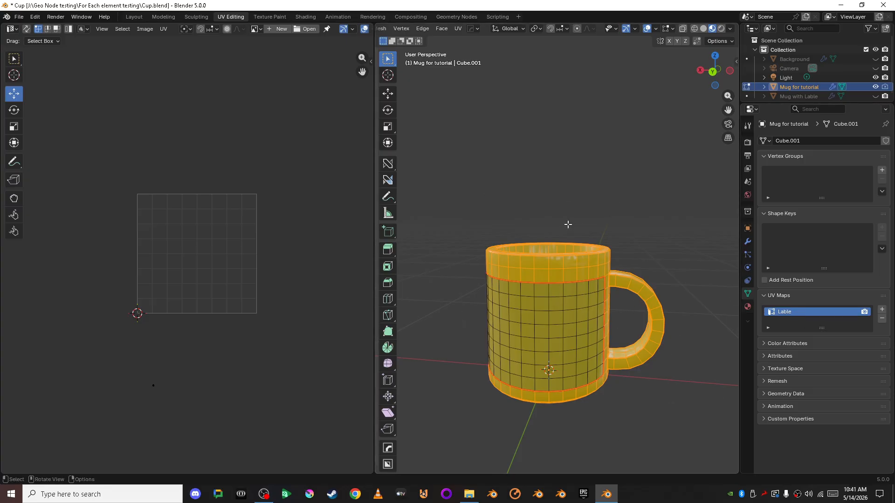
Step: Select the seam-bounded label area and fit its UV island across the full width of the UV square, centred vertically at its existing height
click(544, 309)
key(ctrl+l)
scroll(284, 289, up, 3)
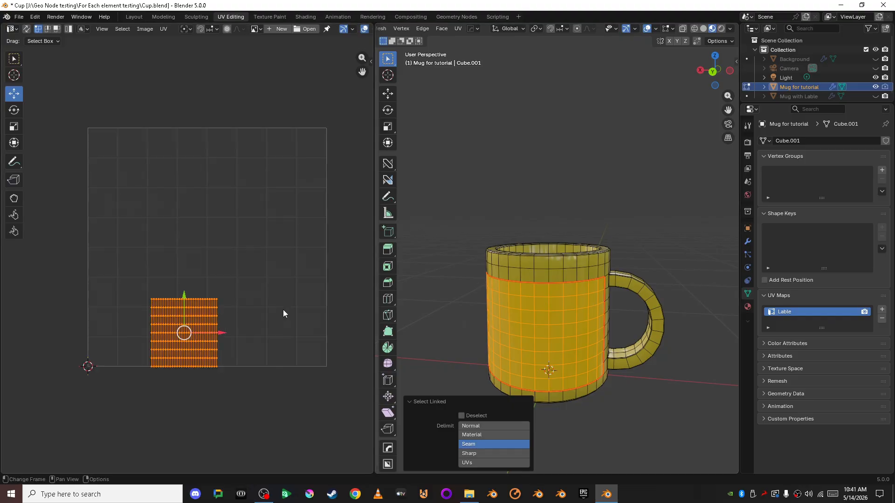
middle_drag(283, 314, 250, 286)
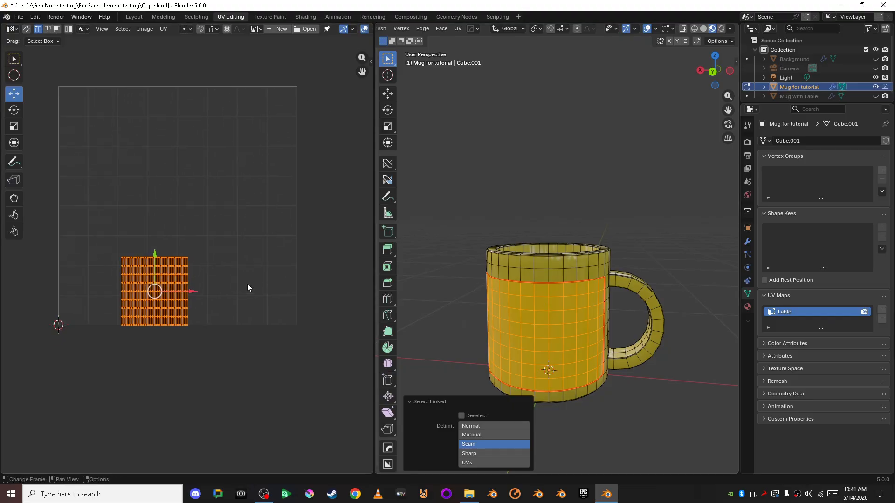
click(14, 127)
drag(197, 292, 305, 290)
drag(181, 250, 179, 191)
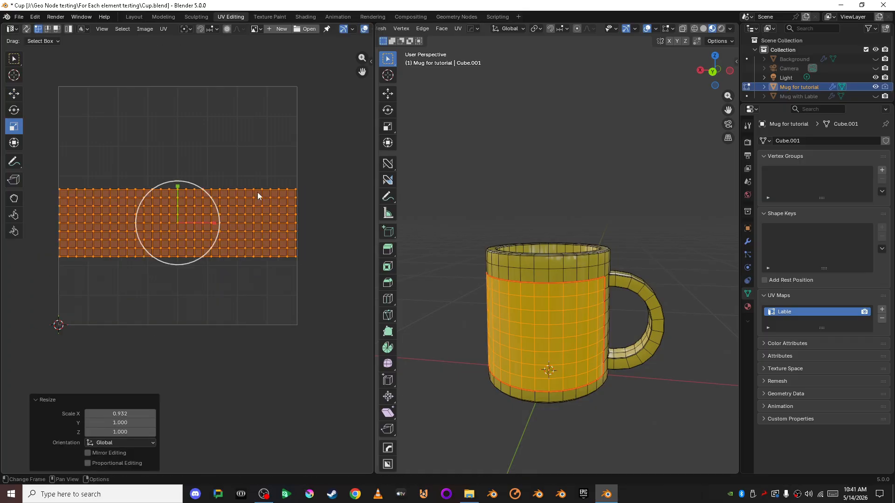
click(253, 133)
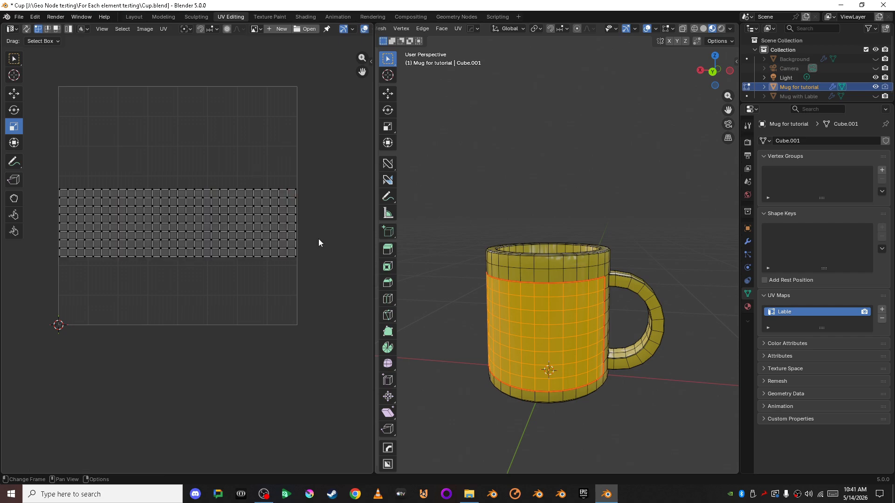
Step: Return the mug to Object Mode and open its material nodes in the Shading workspace
click(602, 161)
middle_drag(603, 160, 573, 227)
key(ctrl+Tab)
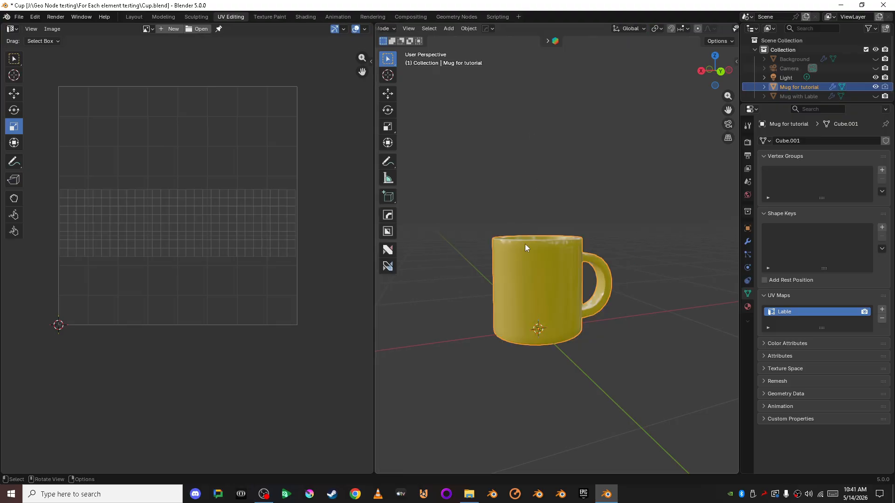
click(306, 17)
scroll(516, 339, up, 3)
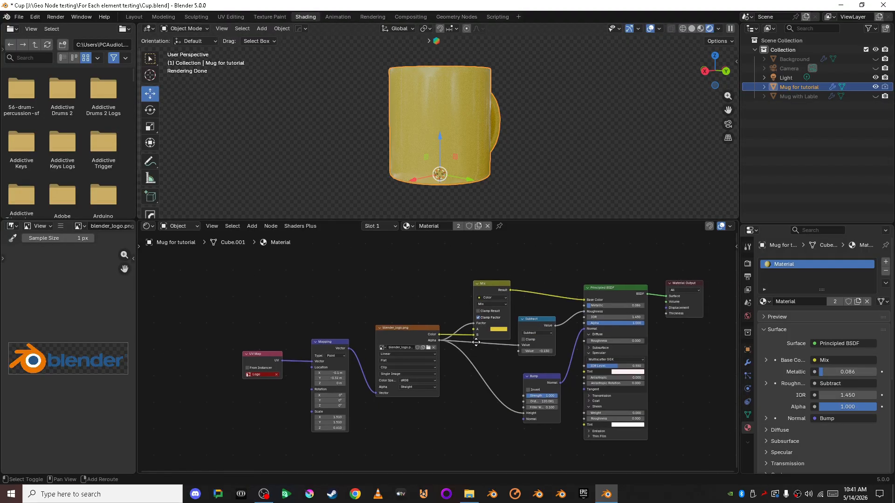
scroll(552, 408, down, 3)
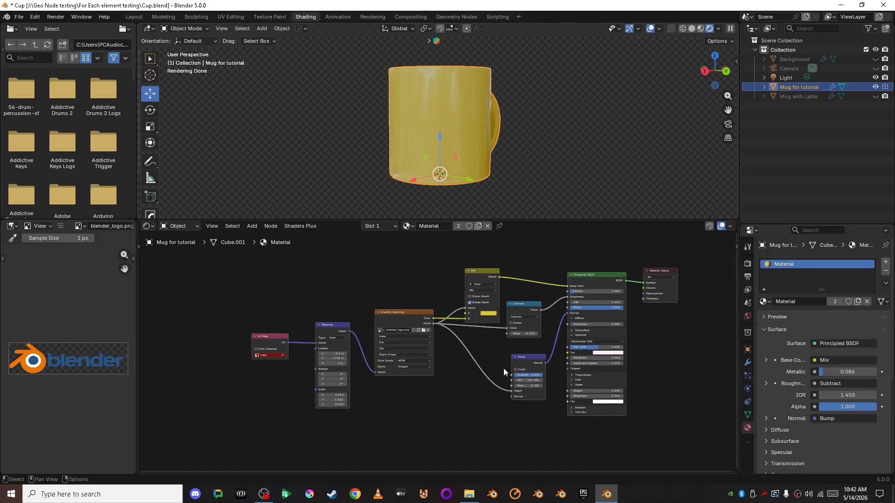
Step: Make the mug's shared material a single-user copy and name it "Tutorial material lable"
click(459, 227)
double_click(456, 227)
key(ctrl+a)
key(BackSpace)
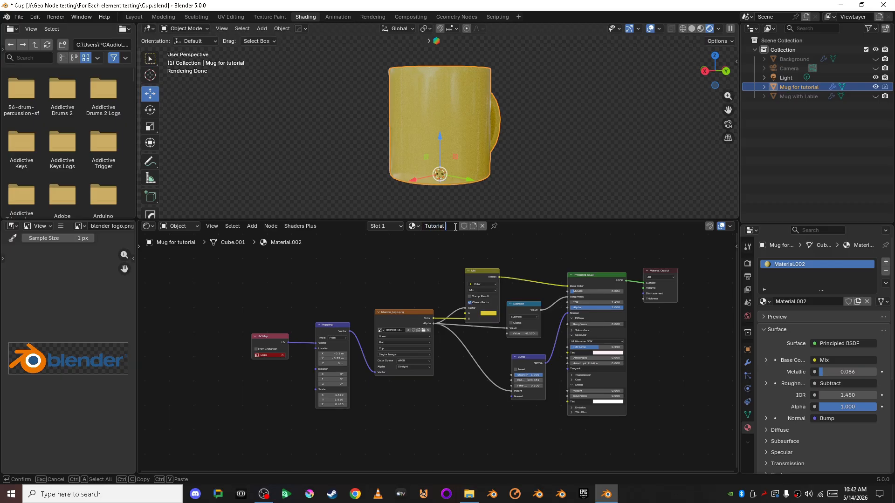
text(Tutorial material)
text( lable)
key(Return)
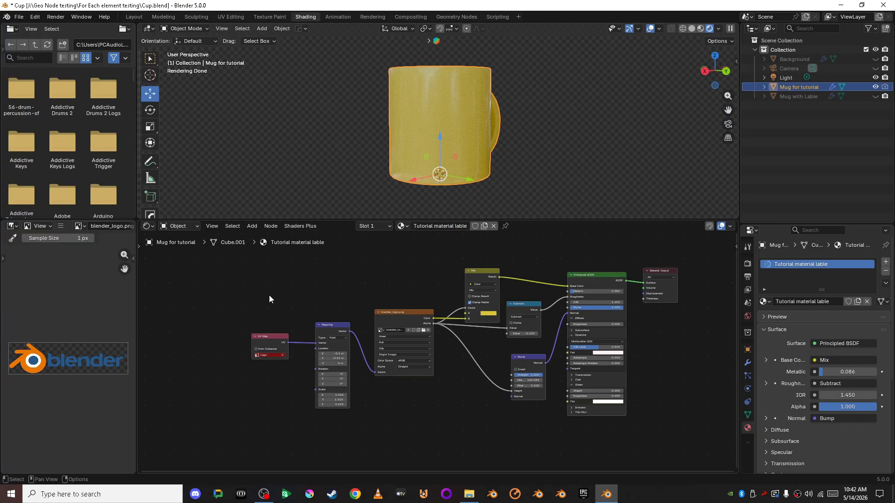
Step: Delete all nodes feeding the Principled BSDF, keeping only the Principled BSDF and Material Output nodes
drag(242, 278, 535, 442)
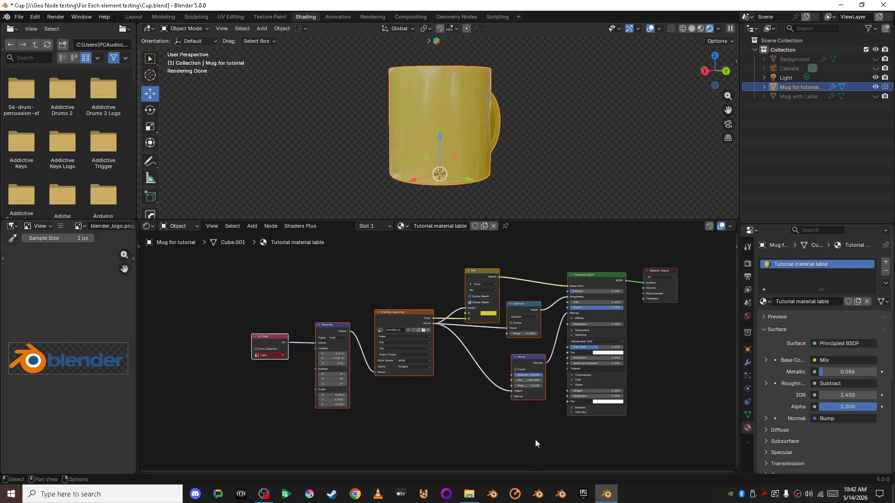
key(x)
middle_drag(479, 357, 449, 370)
scroll(513, 371, up, 2)
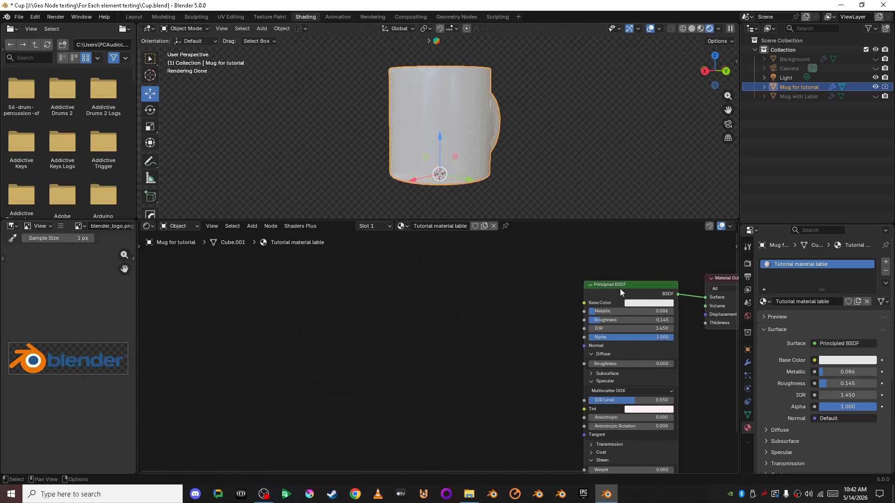
scroll(642, 288, down, 1)
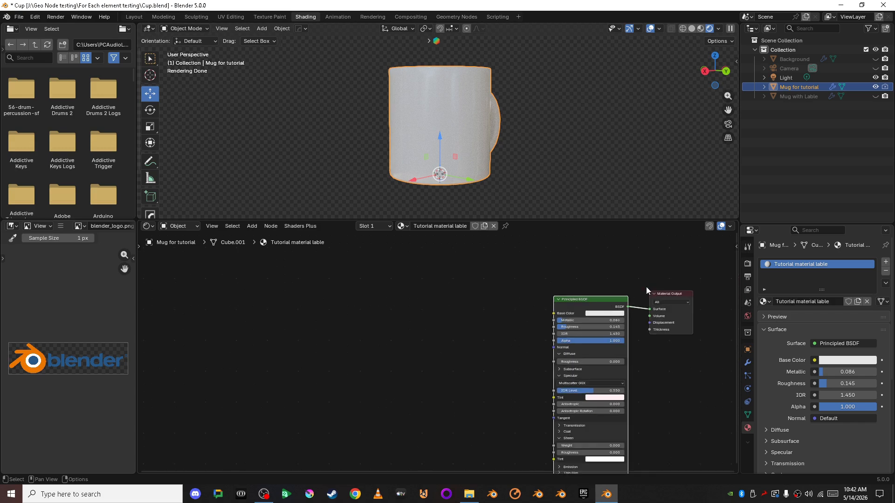
click(664, 296)
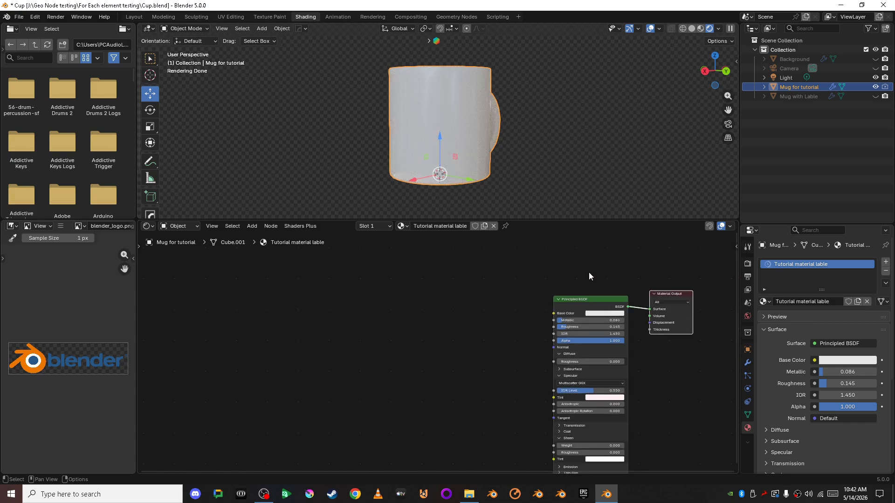
click(424, 335)
Step: Add an Image Texture node in the empty space before the Principled BSDF
scroll(423, 335, up, 1)
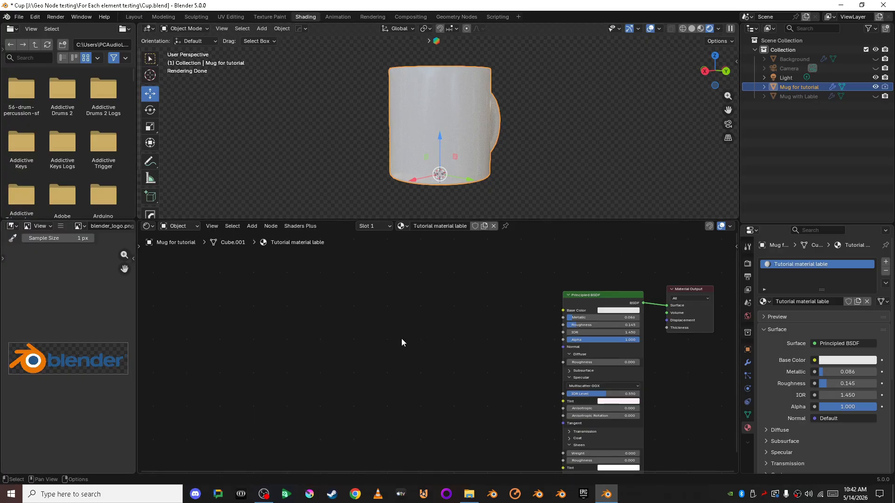
key(shift+a)
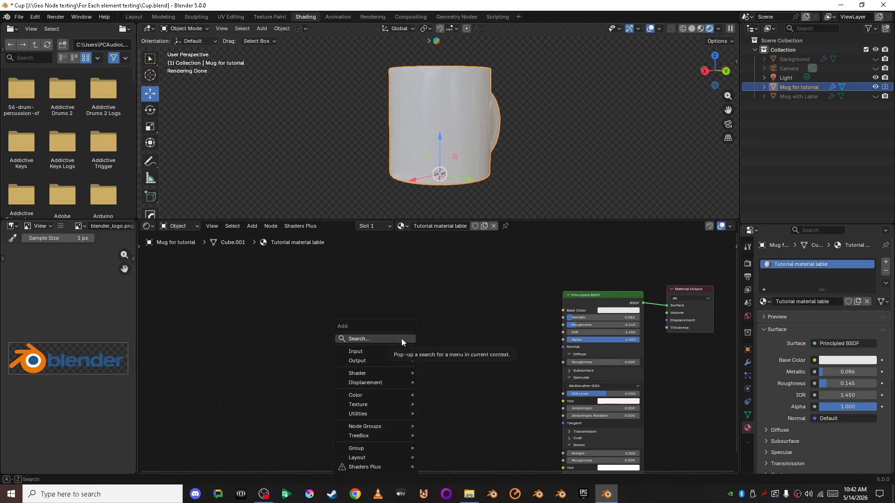
click(401, 340)
text(image)
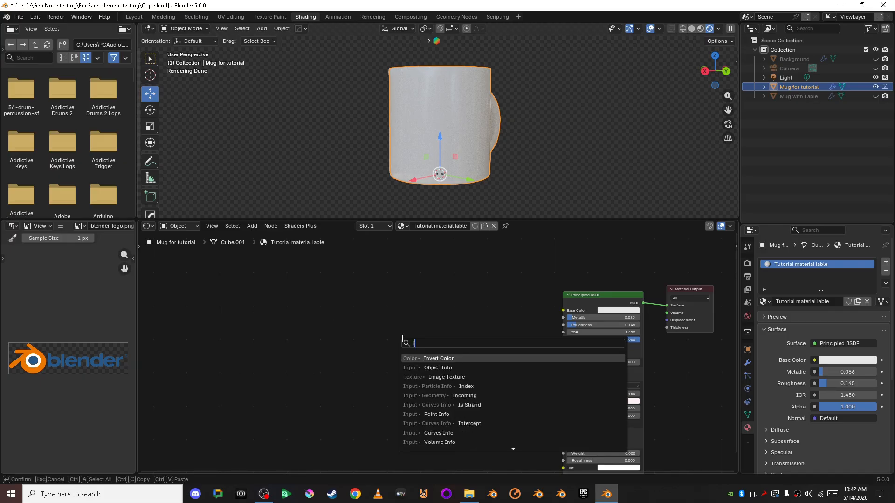
key(Return)
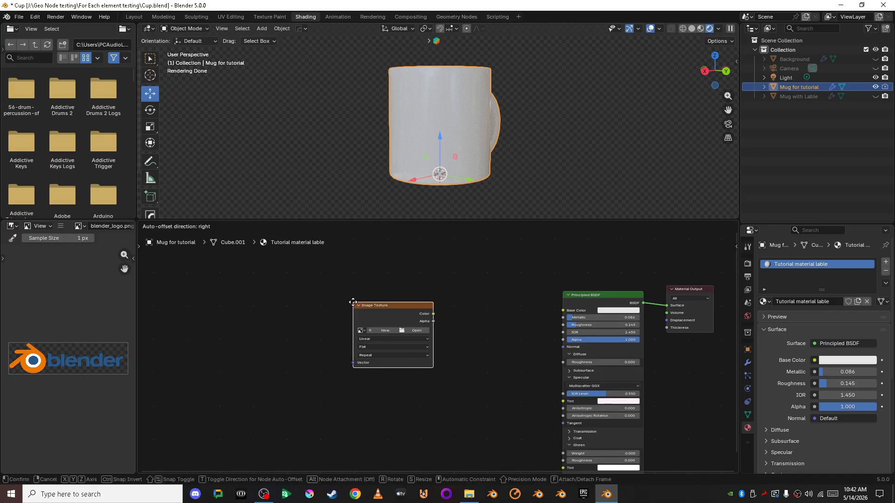
click(351, 304)
Step: Assign the already loaded blender_logo.png to the Image Texture node, and view the image file browser without opening another file
scroll(467, 392, up, 2)
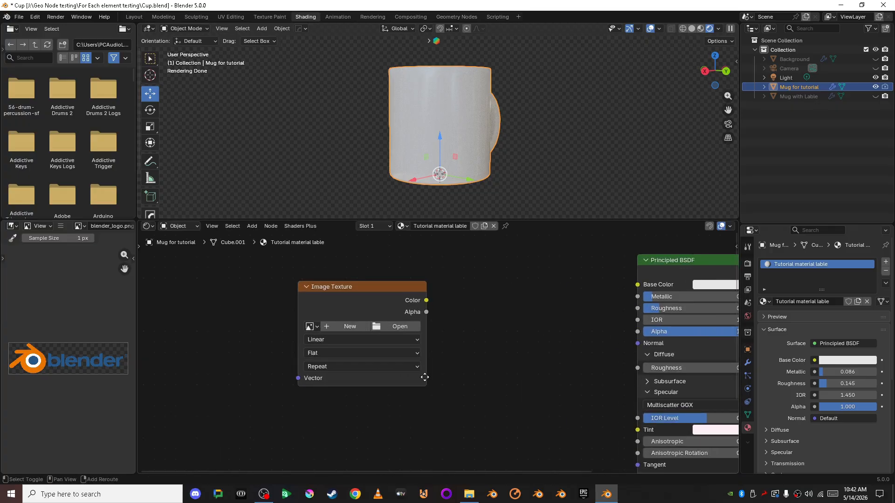
middle_drag(424, 375, 467, 386)
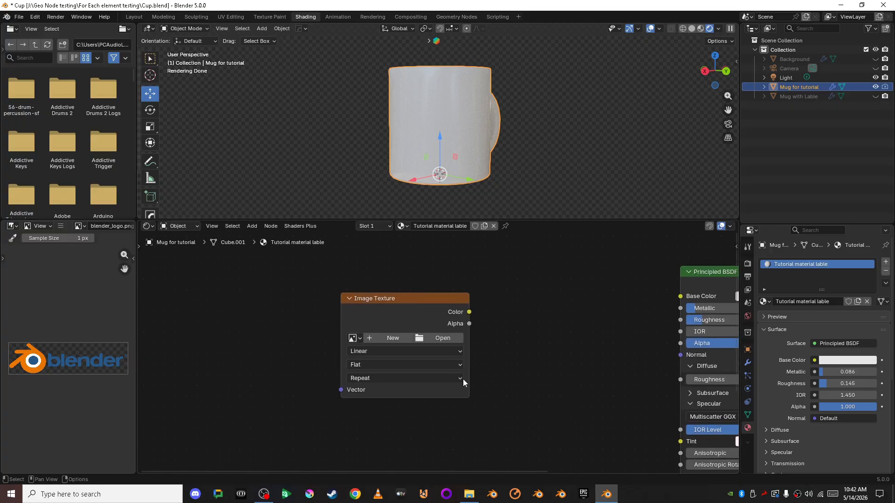
click(352, 338)
click(390, 355)
click(352, 338)
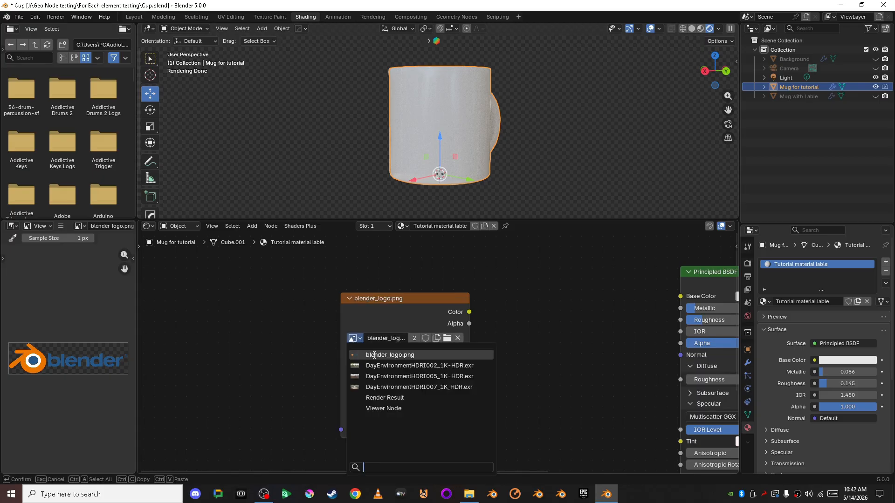
click(412, 357)
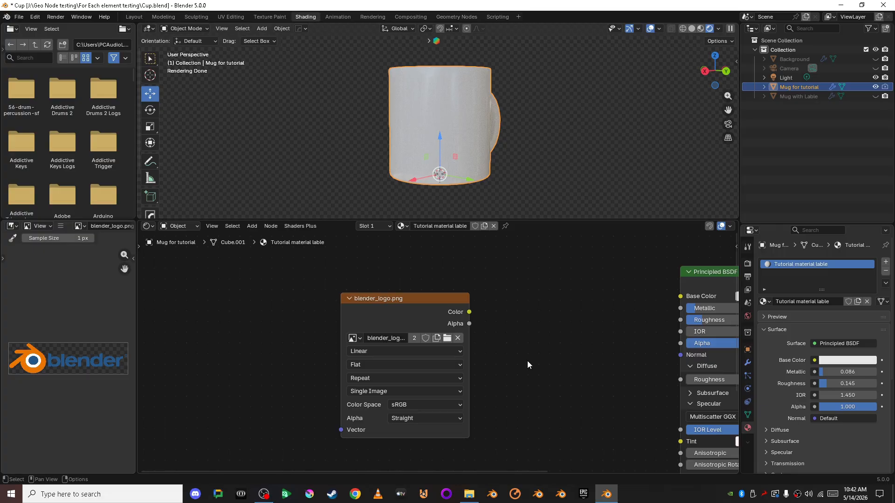
click(447, 338)
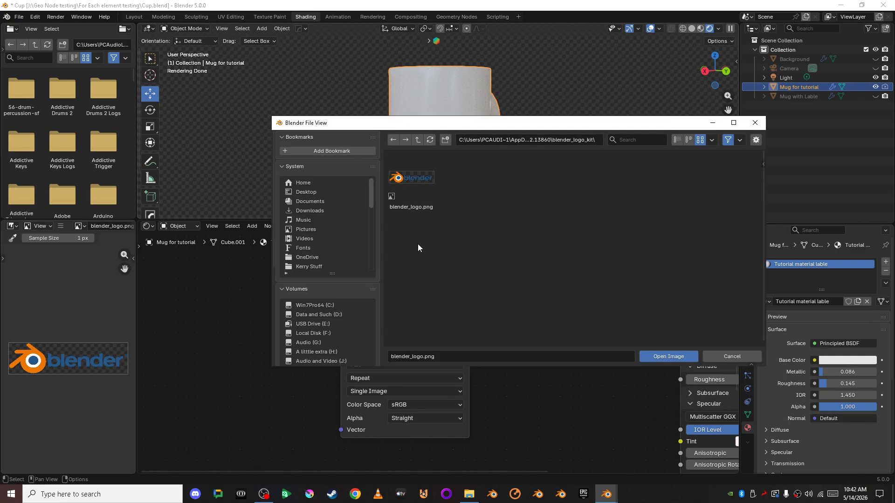
click(755, 122)
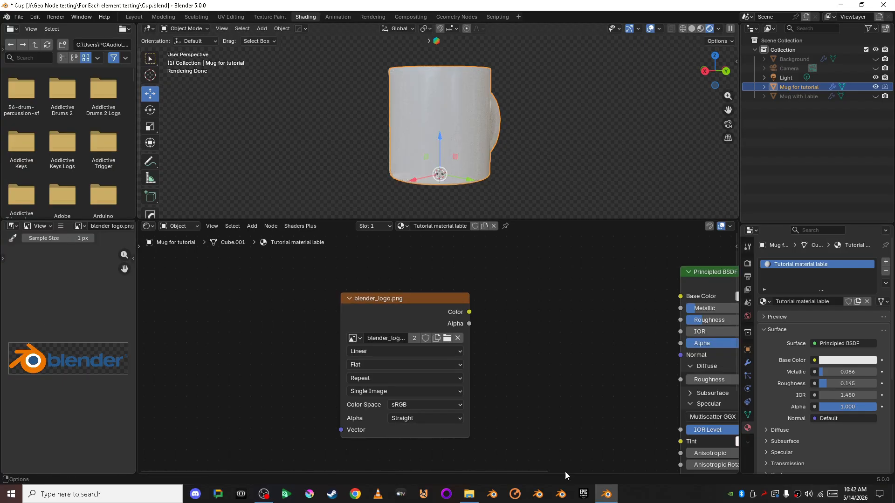
Step: Connect the logo texture's Color output to the Principled BSDF's Base Color and inspect the logo around the mug
scroll(460, 283, down, 2)
drag(460, 323, 618, 312)
middle_drag(541, 161, 652, 154)
scroll(547, 376, down, 2)
middle_drag(503, 156, 321, 148)
scroll(354, 135, up, 2)
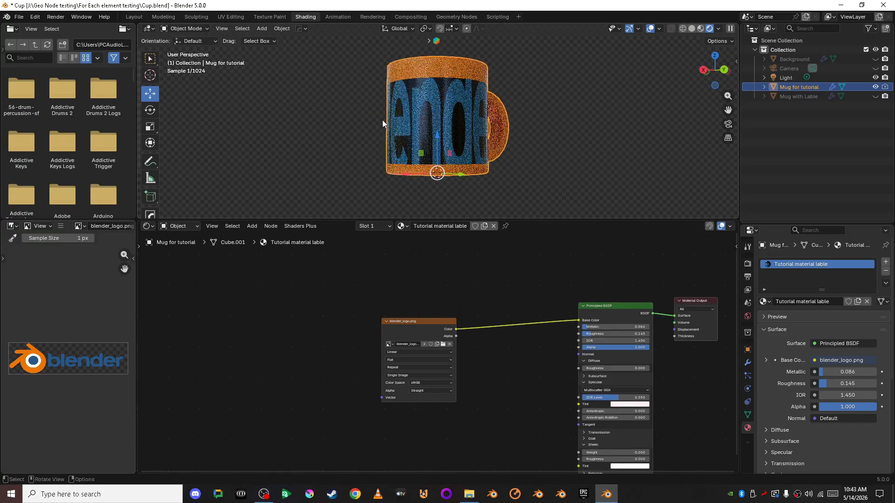
middle_drag(383, 120, 422, 126)
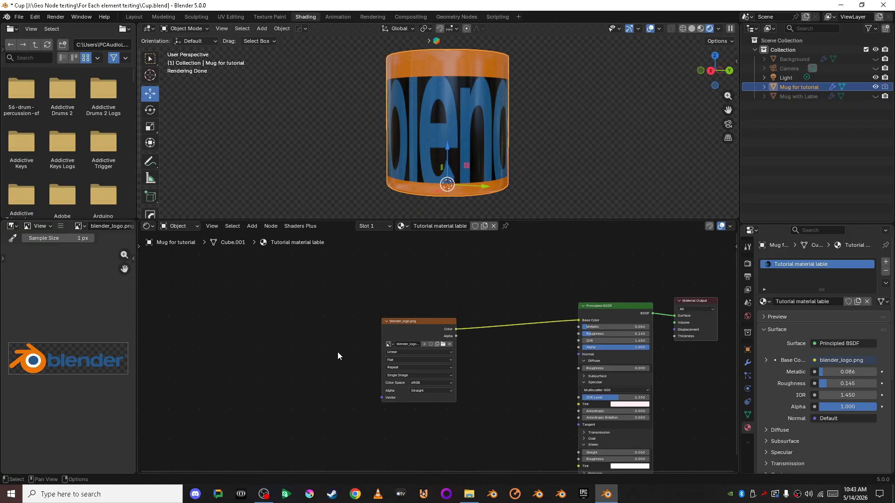
Step: Add a UV Map node before the logo's Image Texture node
scroll(338, 351, up, 1)
shift+middle_drag(338, 352, 458, 368)
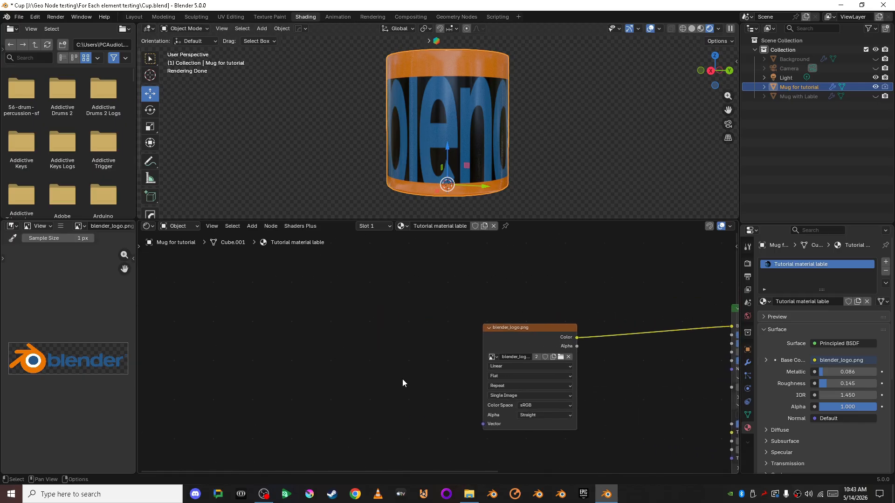
mouse_move(482, 425)
key(shift+a)
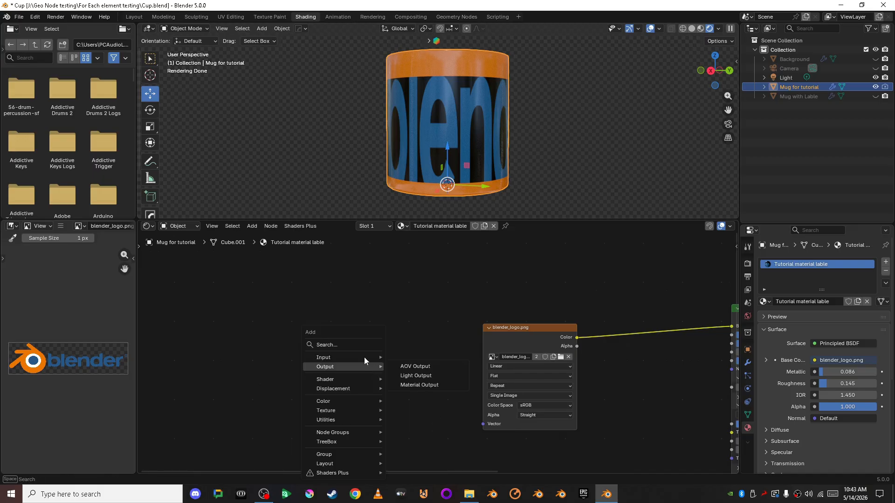
click(356, 345)
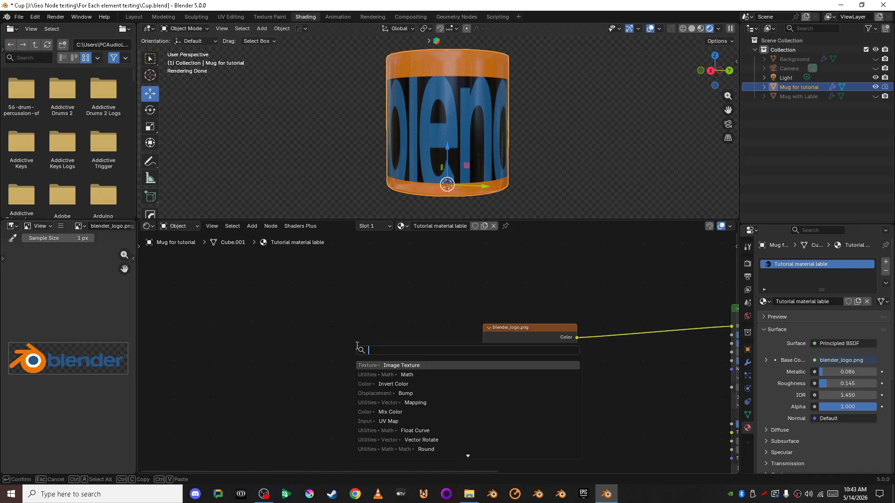
text(UV)
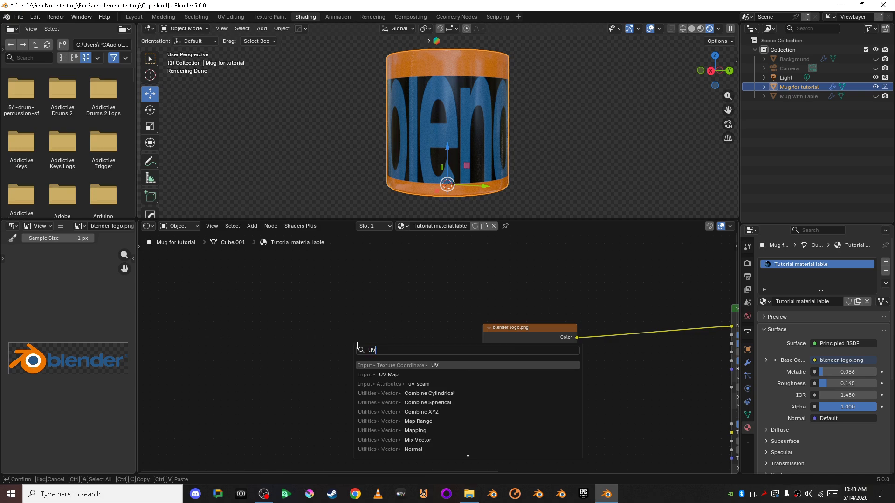
click(399, 374)
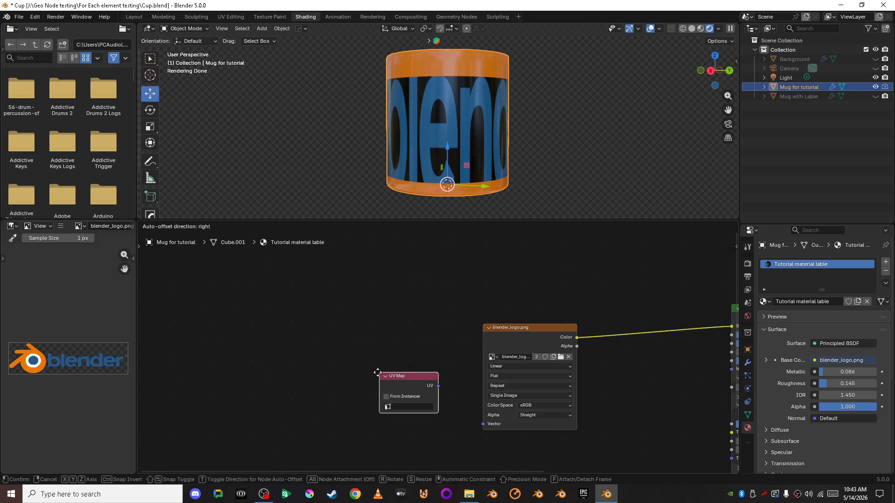
click(356, 393)
Step: Set the UV Map node to the "Lable" map and connect its UV output to the logo texture's Vector input
scroll(356, 394, up, 2)
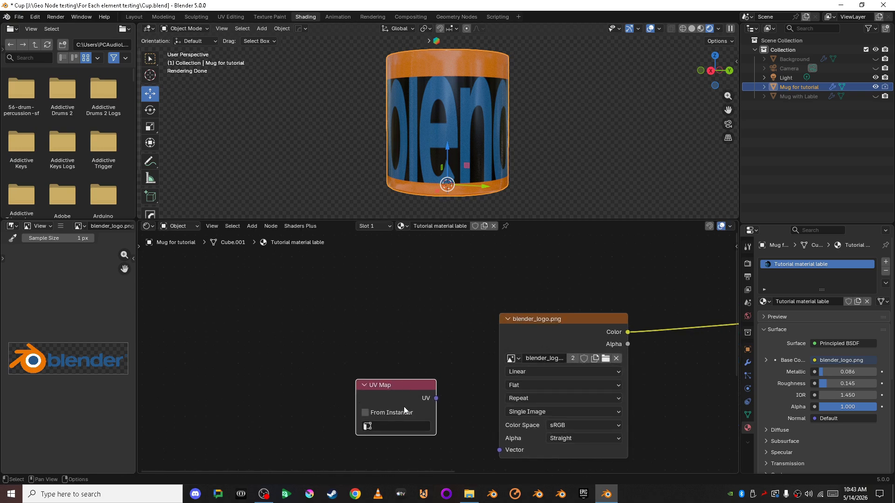
click(404, 431)
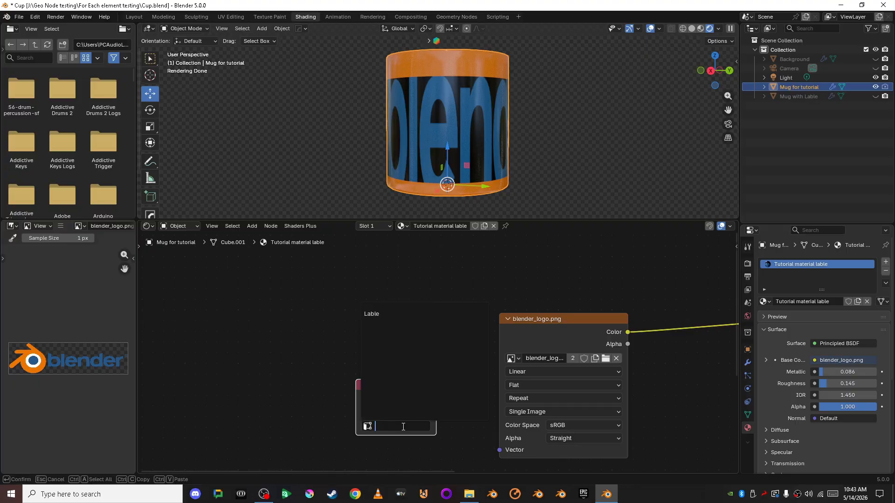
click(394, 316)
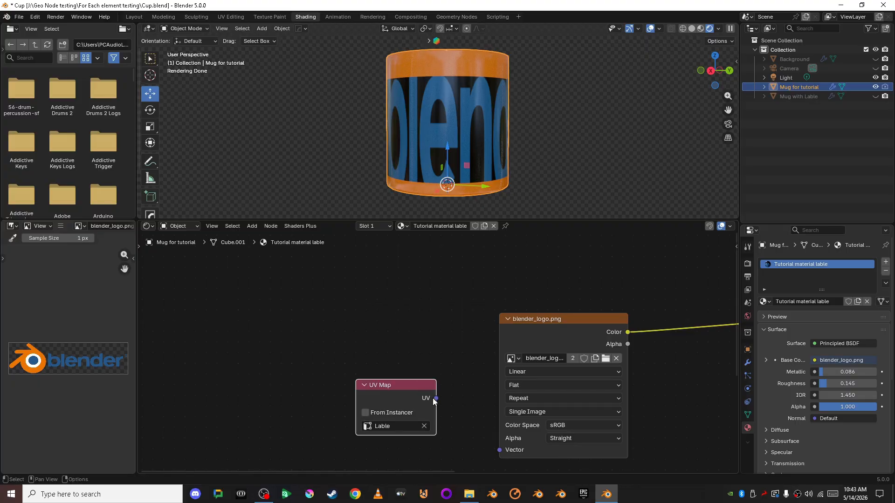
drag(434, 399, 499, 450)
scroll(499, 447, down, 2)
shift+middle_drag(472, 158, 486, 165)
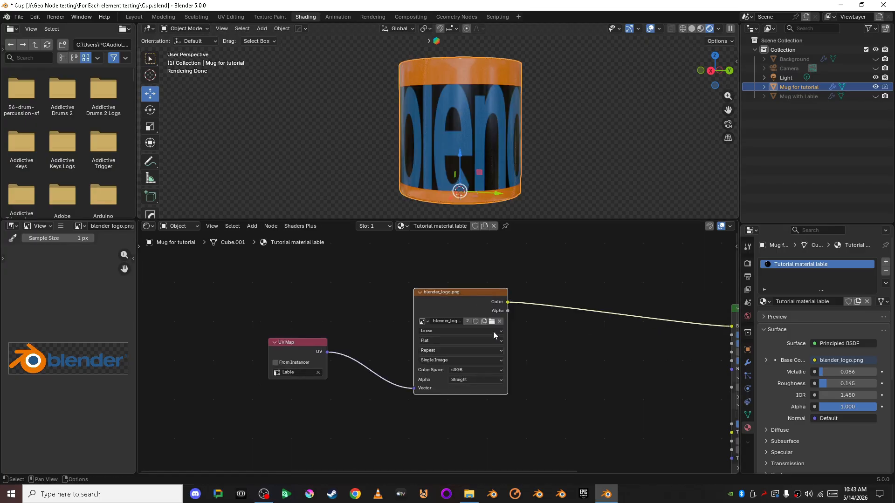
Step: Set the logo texture's extension mode to Clip and check the result on the mug
scroll(565, 364, up, 5)
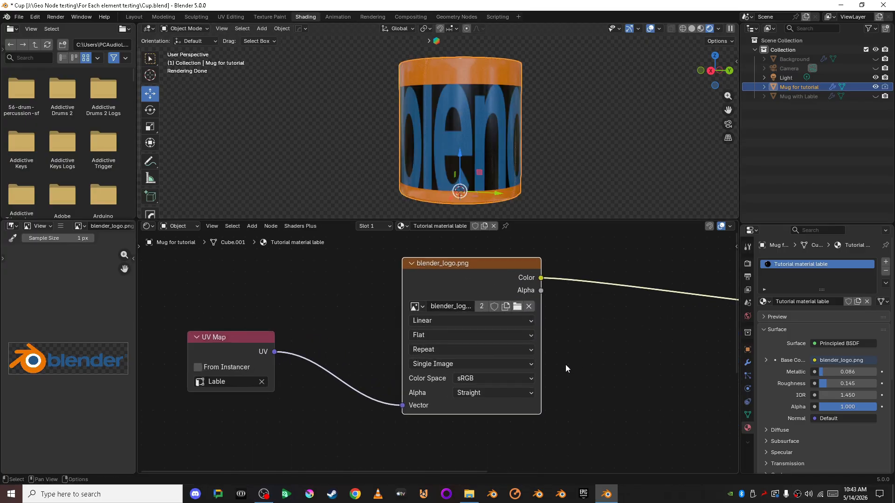
click(429, 349)
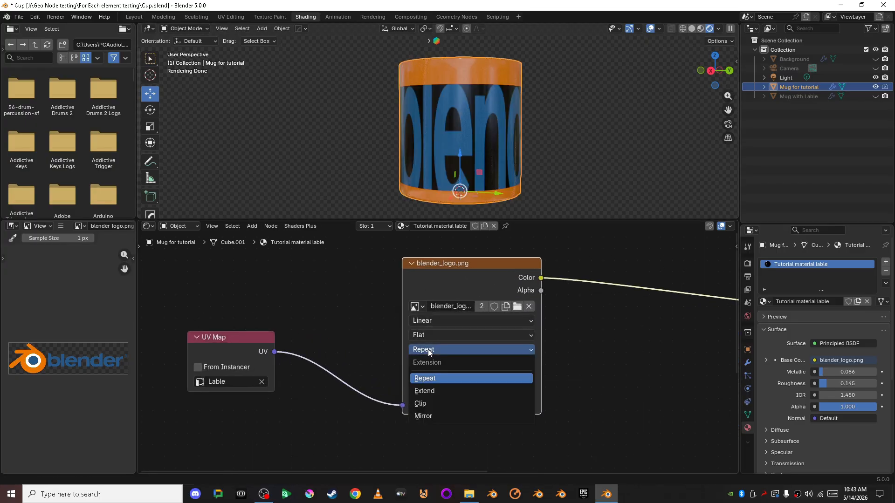
click(440, 403)
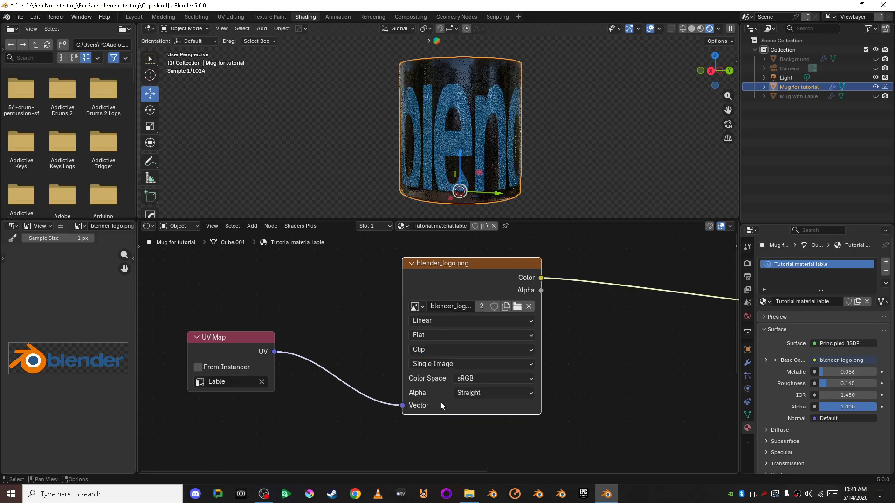
middle_drag(456, 147, 506, 136)
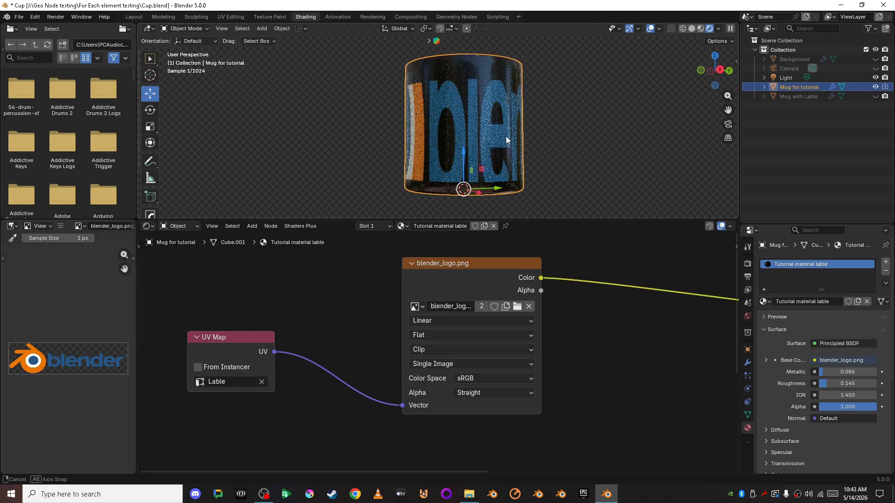
Step: Insert a Mapping node between the UV Map and logo texture, and set its scale to 1.210 on X, Y and Z
drag(309, 344, 263, 339)
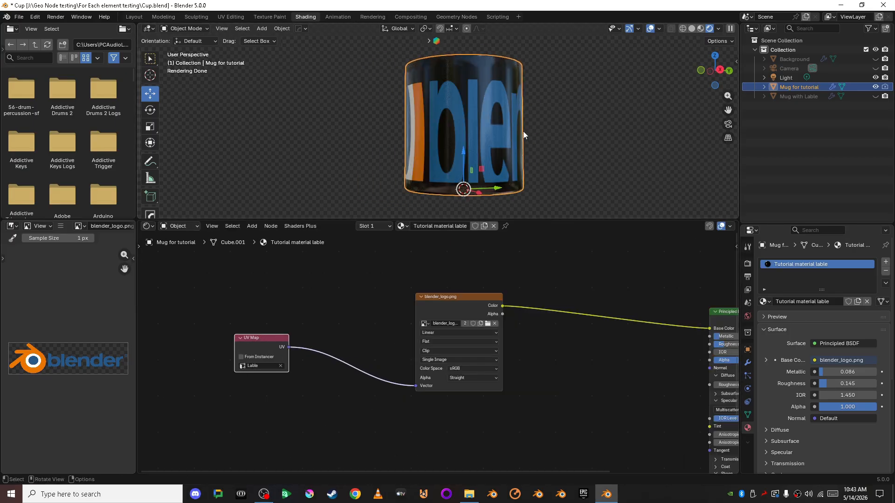
click(356, 333)
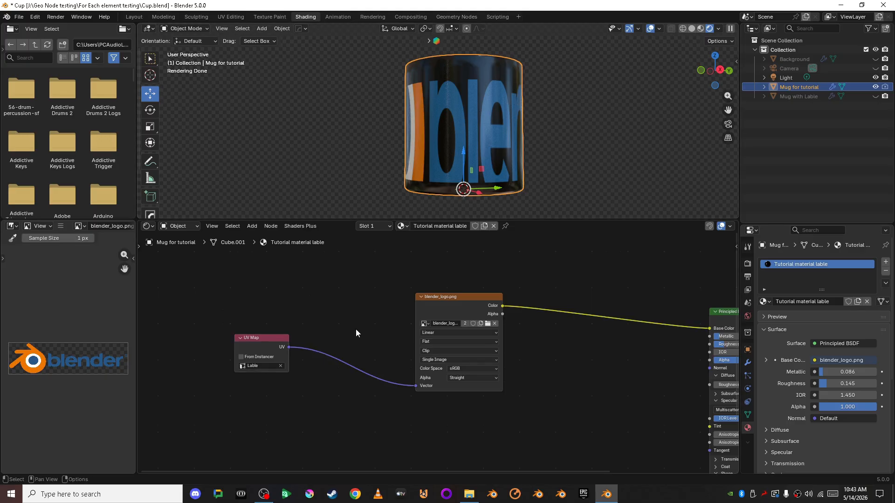
key(shift+a)
click(356, 329)
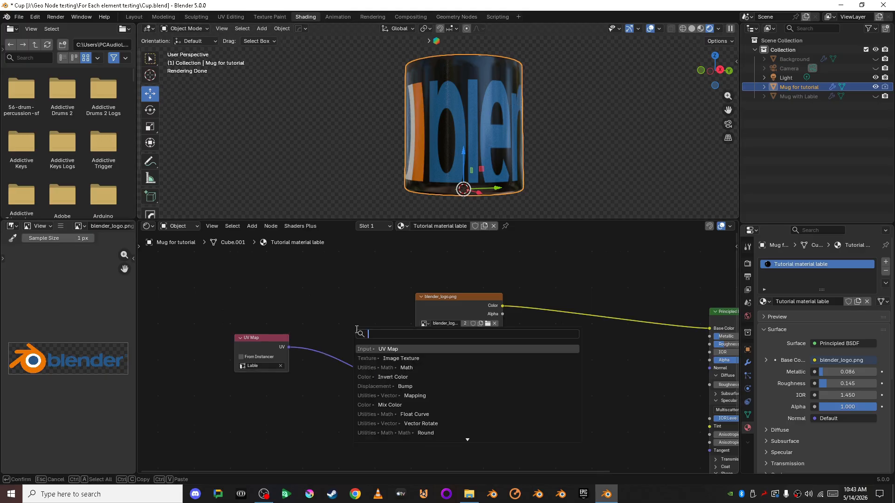
text(mapp)
key(Return)
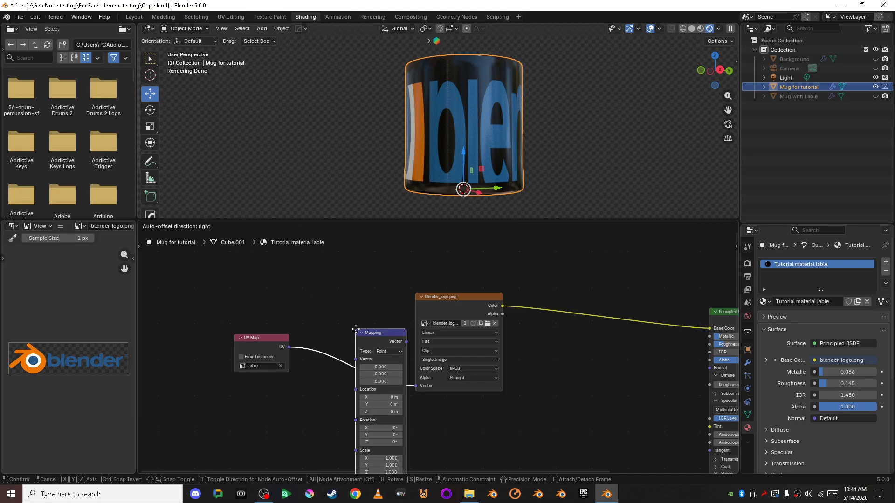
click(349, 311)
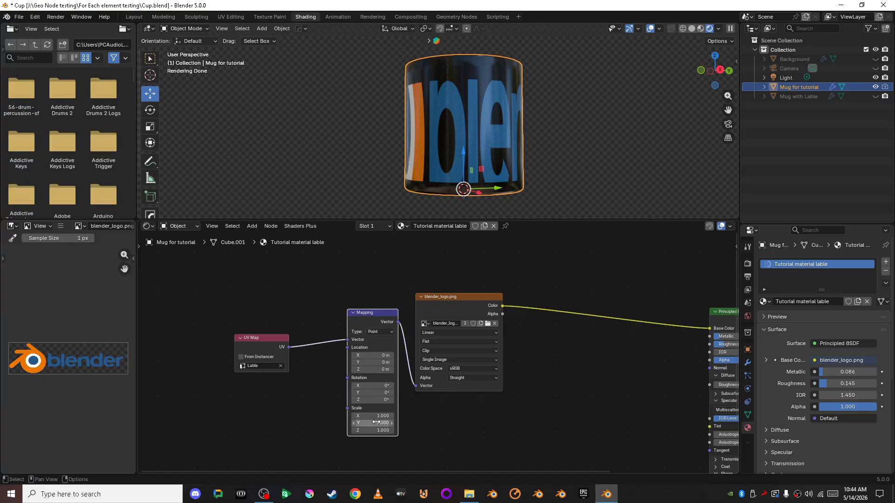
mouse_move(375, 422)
mouse_down()
mouse_move(356, 431)
mouse_move(427, 430)
mouse_move(376, 420)
mouse_up()
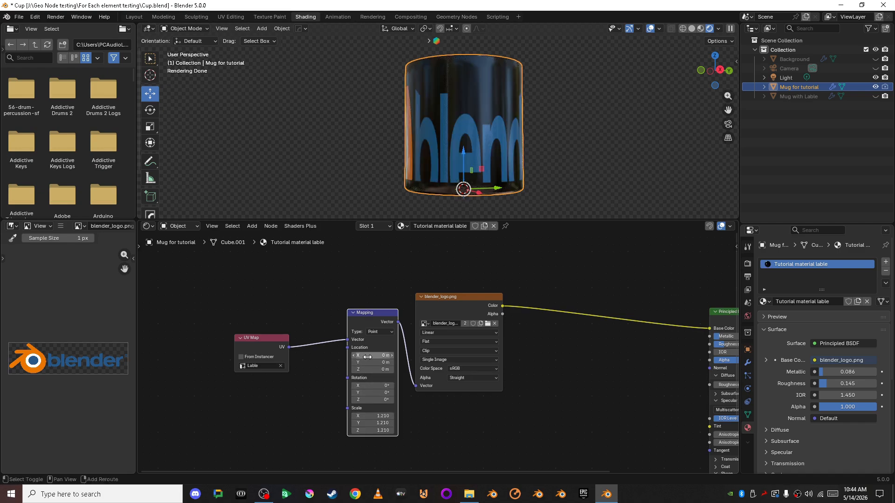
Step: Set the Mapping node's location to -0.09 m on Y and -0.1 m on Z, and check the logo on the mug
mouse_move(367, 370)
mouse_down()
mouse_move(390, 363)
mouse_move(358, 362)
mouse_move(366, 363)
mouse_up()
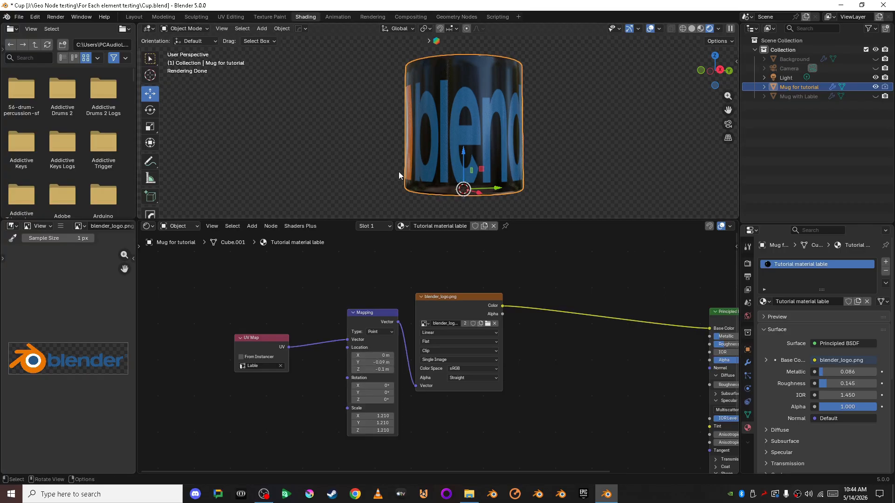
middle_drag(399, 172, 449, 172)
scroll(450, 168, down, 5)
click(450, 168)
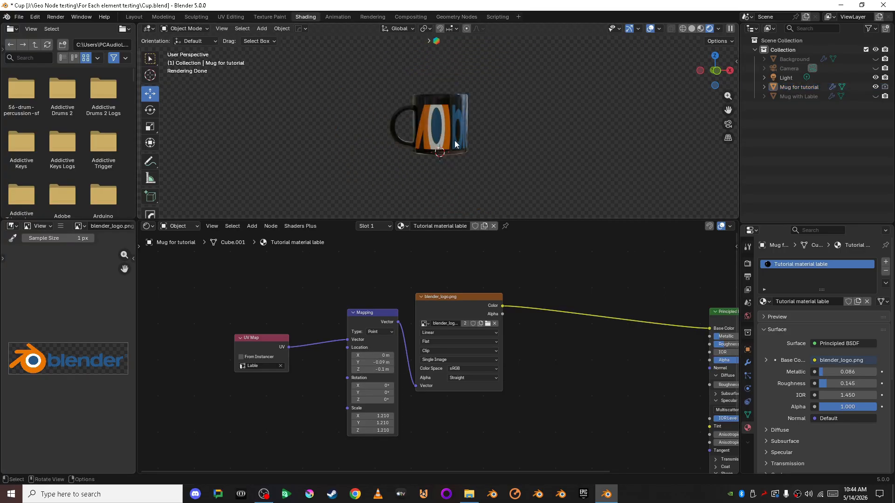
click(455, 141)
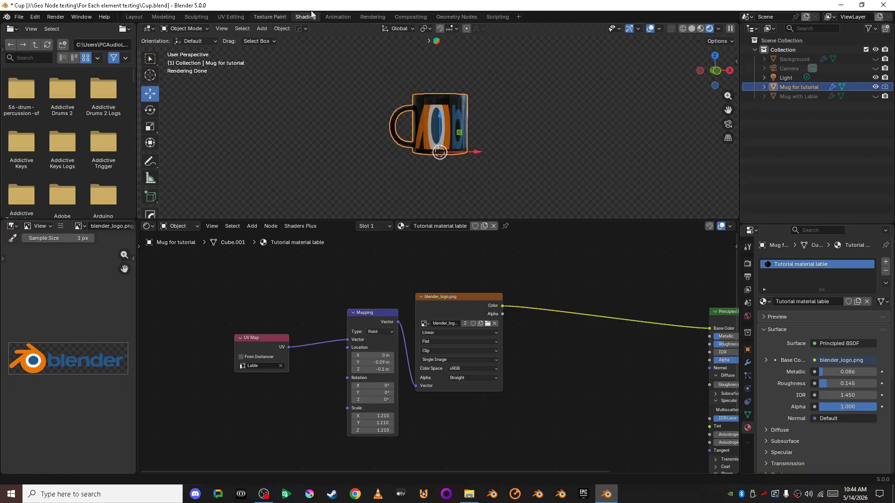
Step: Switch to the UV Editing workspace, select the mug's label faces up to the seams, and show blender_logo.png behind their UVs
click(246, 17)
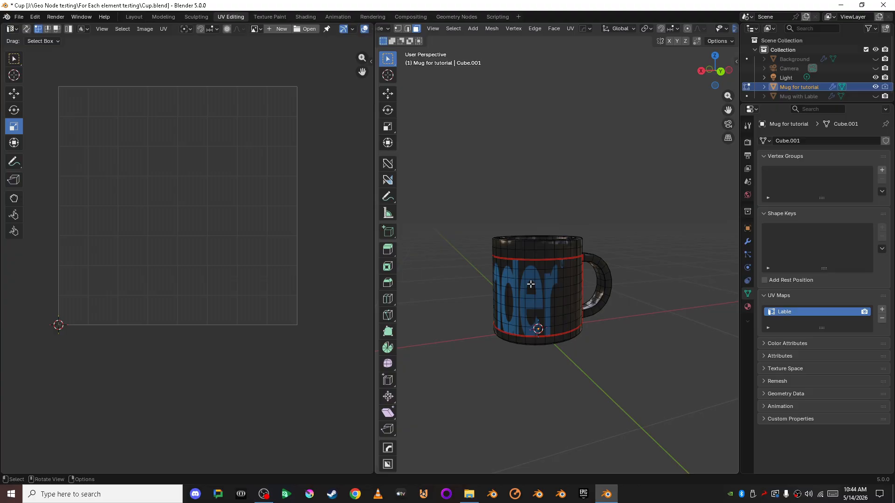
key(l)
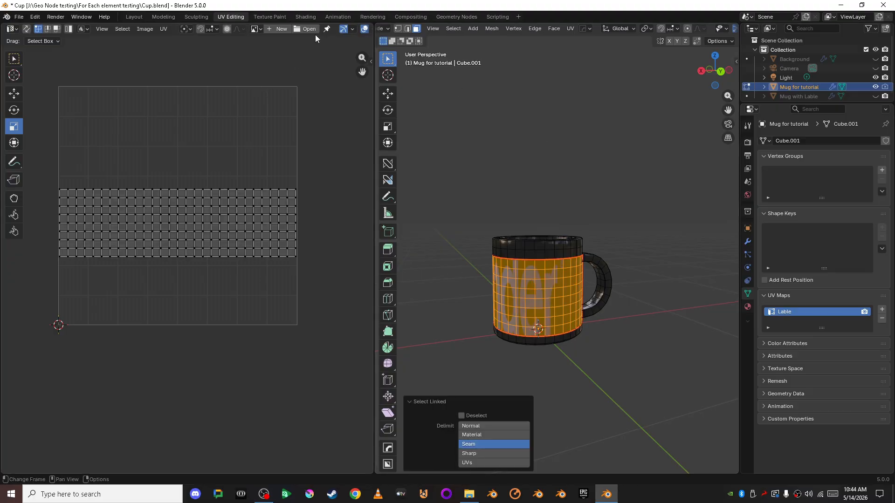
click(256, 29)
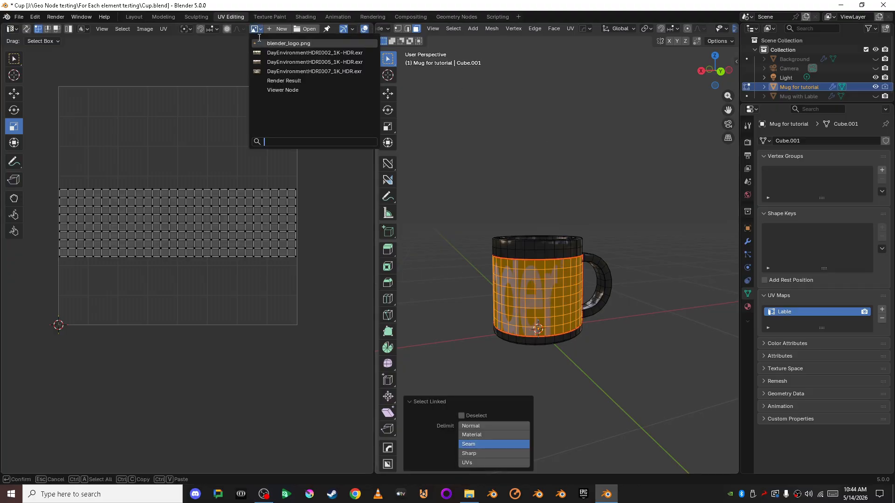
click(265, 42)
scroll(240, 273, down, 4)
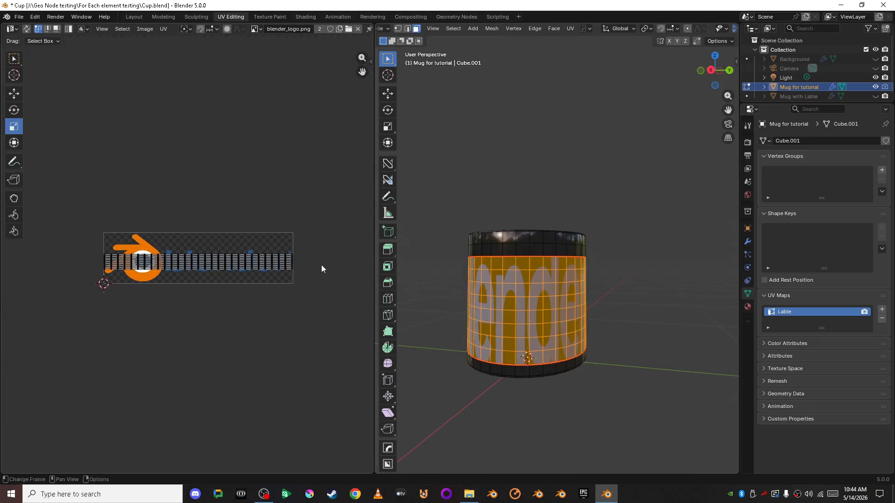
Step: Select the whole label UV island, scale it by 2.875 along Y, and move it up about 0.051 m along Y
drag(72, 221, 326, 329)
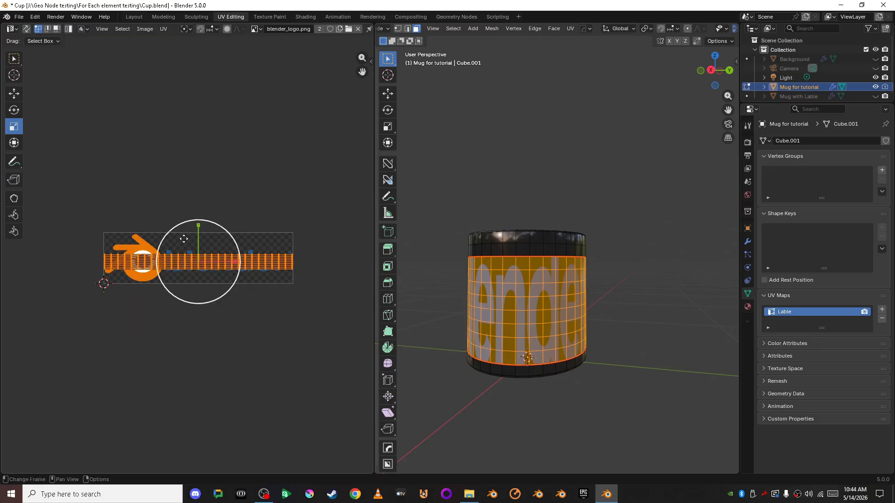
drag(185, 235, 218, 157)
click(15, 94)
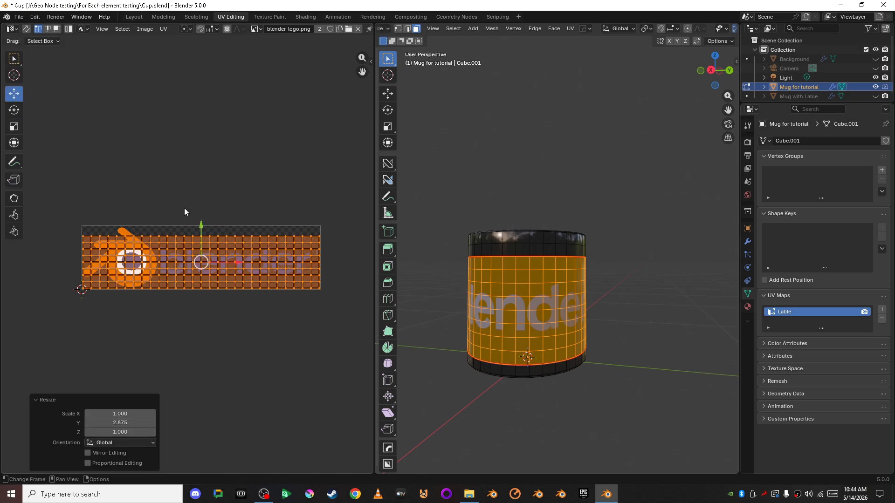
drag(203, 230, 203, 222)
Step: Stretch the label UV island further along Y until it covers the logo image's full height, finishing with a 1.055 scale, and deselect it
click(14, 127)
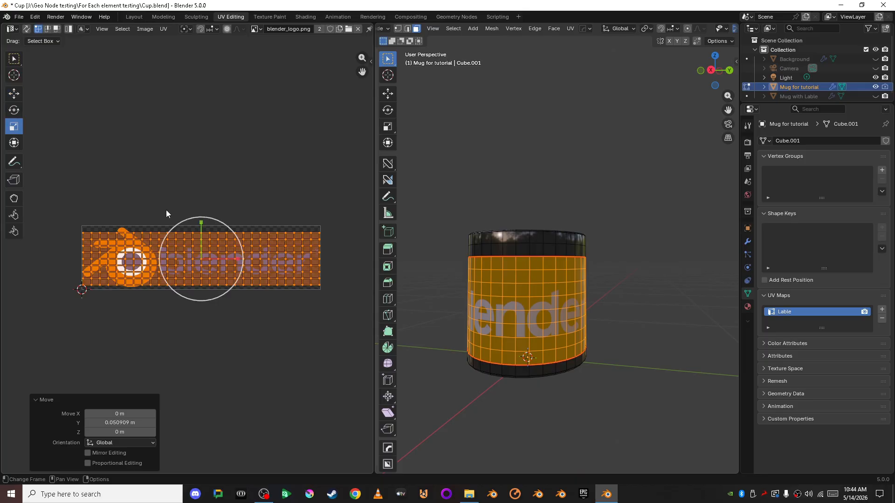
scroll(202, 230, up, 2)
scroll(201, 230, down, 1)
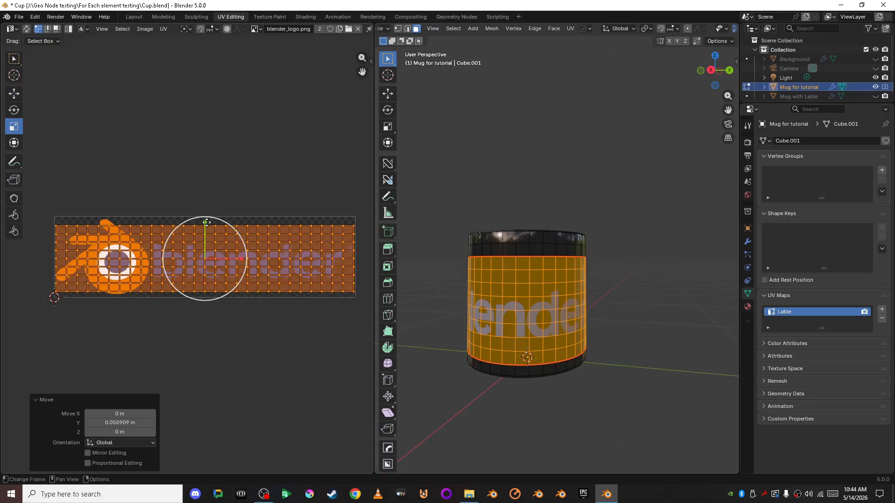
drag(205, 223, 205, 213)
click(14, 94)
click(14, 126)
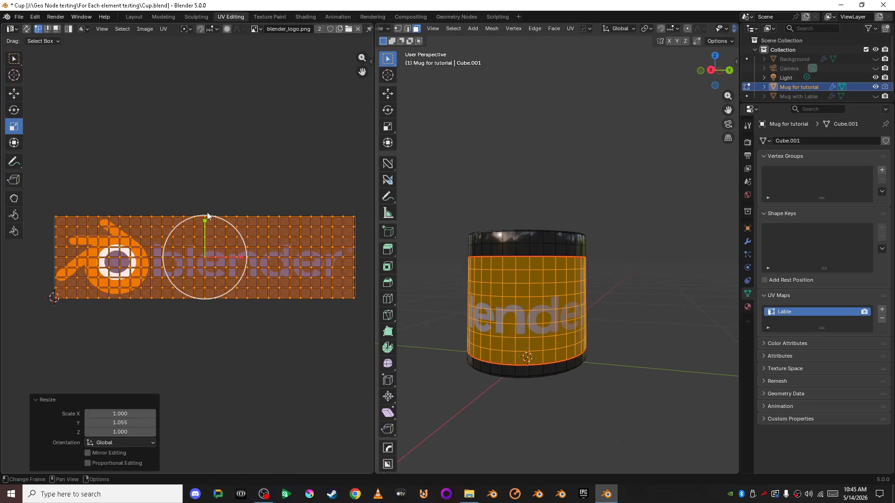
click(287, 175)
Step: Return to the Shading workspace and examine the logo's proportions and placement around the rendered mug
middle_drag(497, 324, 585, 320)
scroll(602, 321, down, 4)
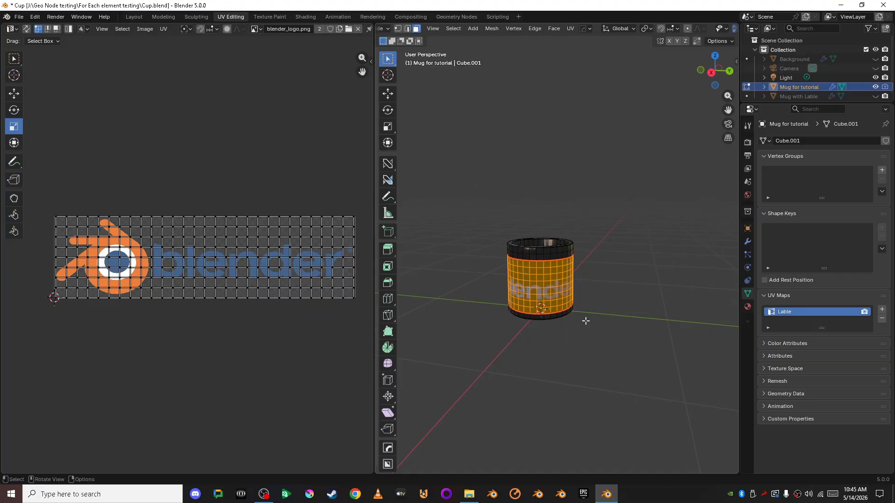
scroll(586, 321, up, 1)
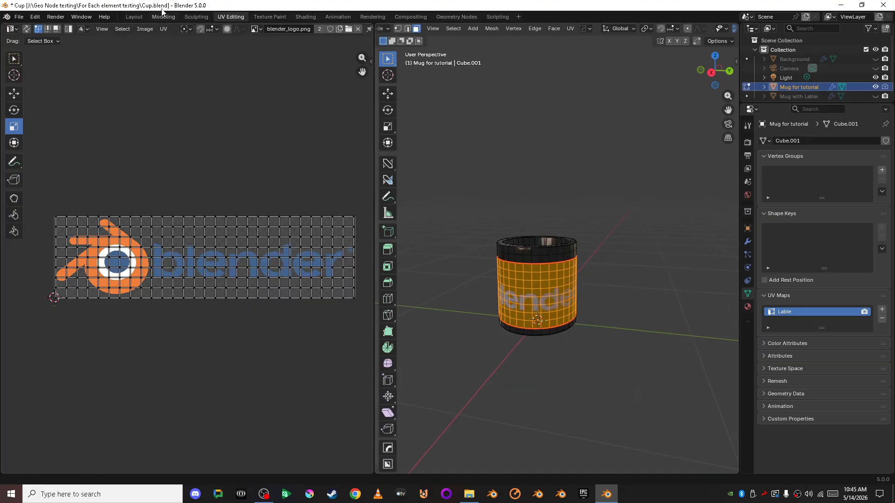
click(304, 17)
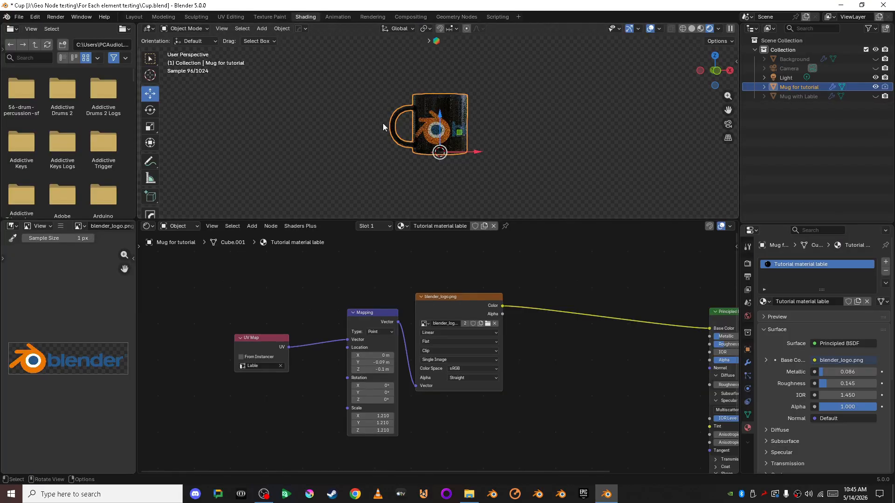
scroll(553, 177, up, 4)
middle_drag(552, 176, 519, 188)
scroll(411, 173, down, 2)
scroll(473, 144, up, 4)
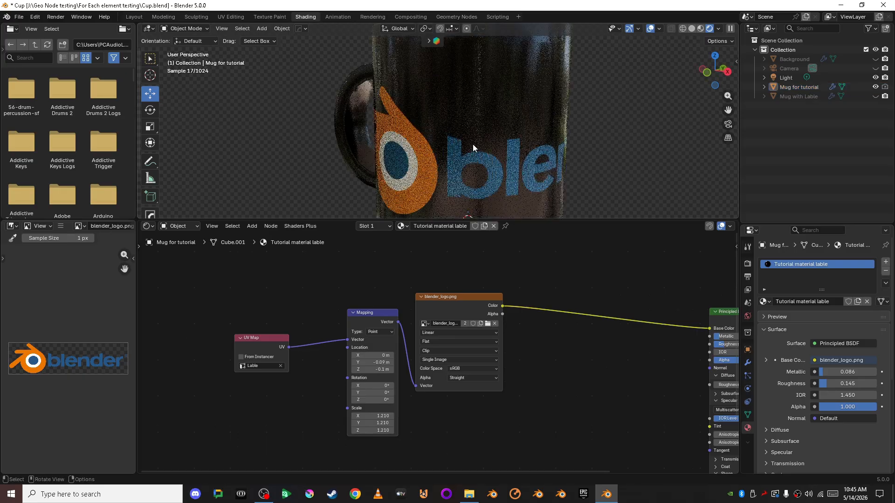
middle_drag(449, 130, 479, 119)
scroll(480, 119, down, 2)
scroll(555, 349, down, 6)
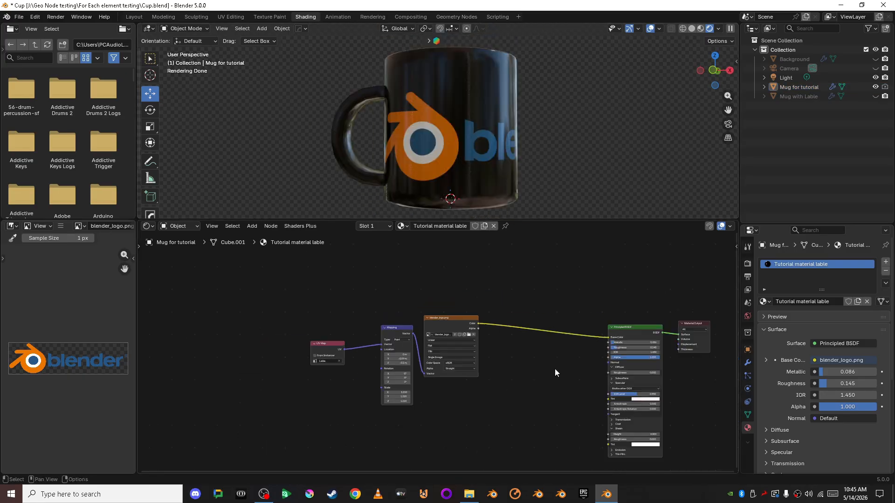
scroll(503, 156, up, 1)
middle_drag(504, 156, 595, 167)
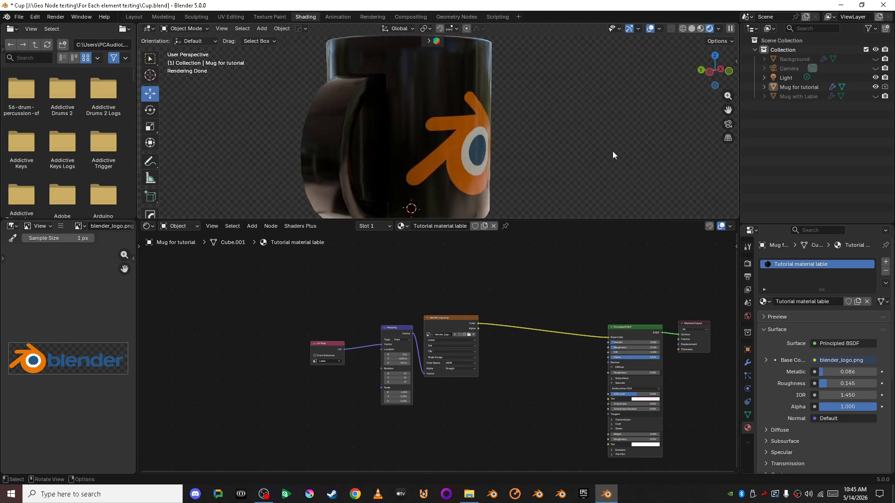
Step: Move the UV Map, Mapping and logo texture nodes together farther from the Principled BSDF to make room for another node
scroll(382, 326, up, 2)
drag(229, 291, 431, 454)
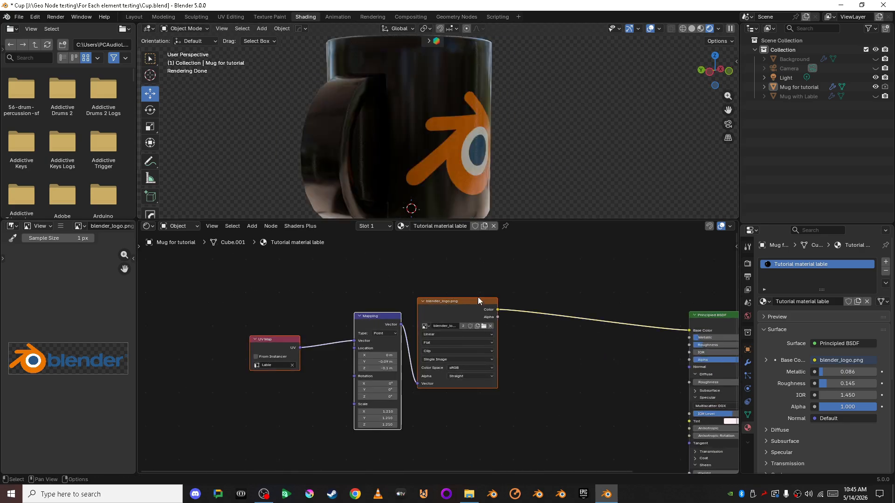
drag(477, 297, 356, 314)
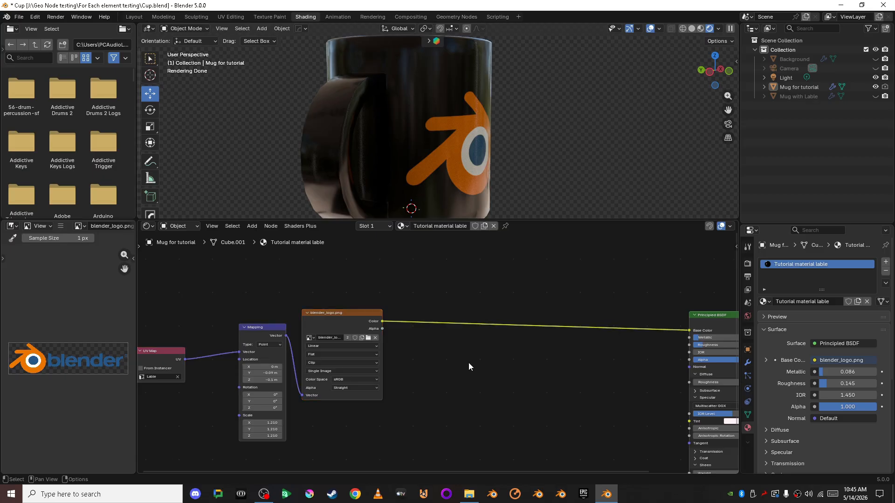
Step: Add a color Mix node with Mix blending and place it between the logo texture and the Principled BSDF
middle_drag(468, 363, 386, 365)
key(shift+a)
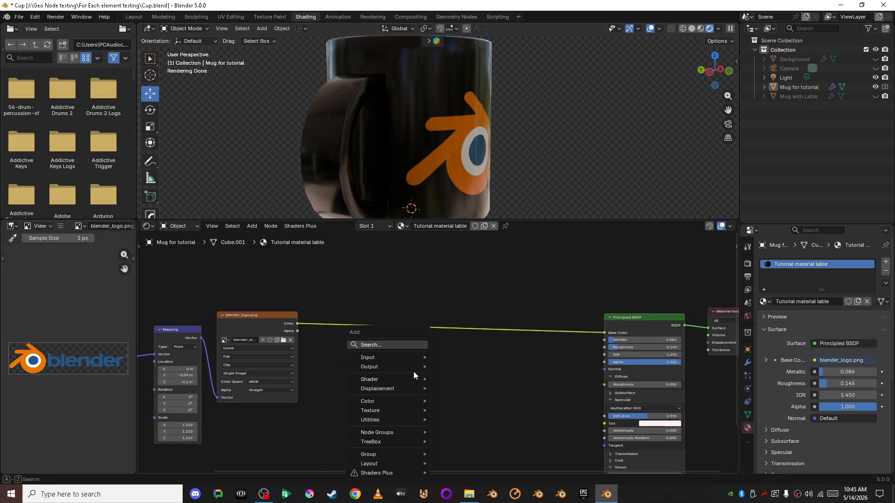
click(381, 345)
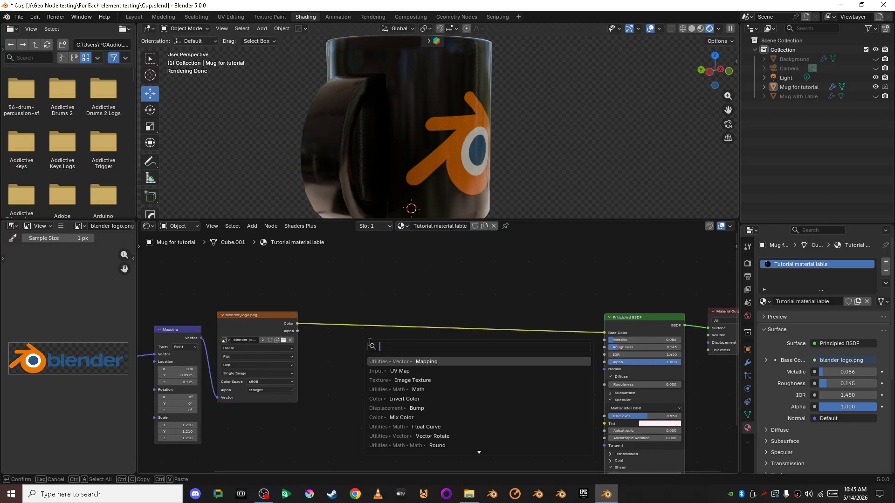
text(mix)
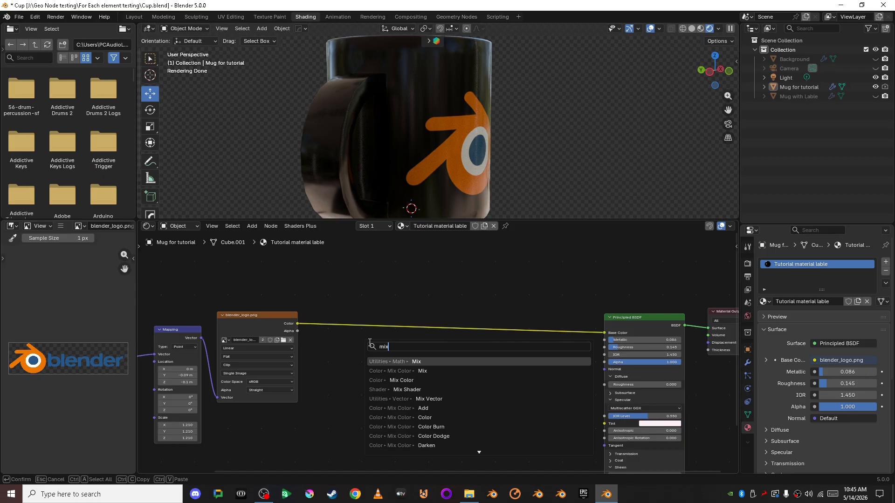
click(393, 372)
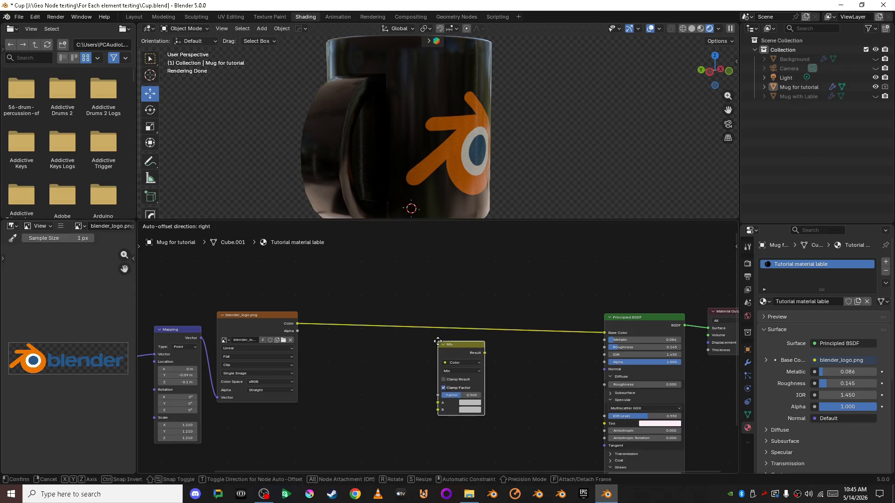
scroll(393, 368, up, 2)
drag(464, 339, 444, 327)
Step: Connect the logo texture's Alpha output to the Mix node's Factor input
middle_drag(333, 342, 446, 338)
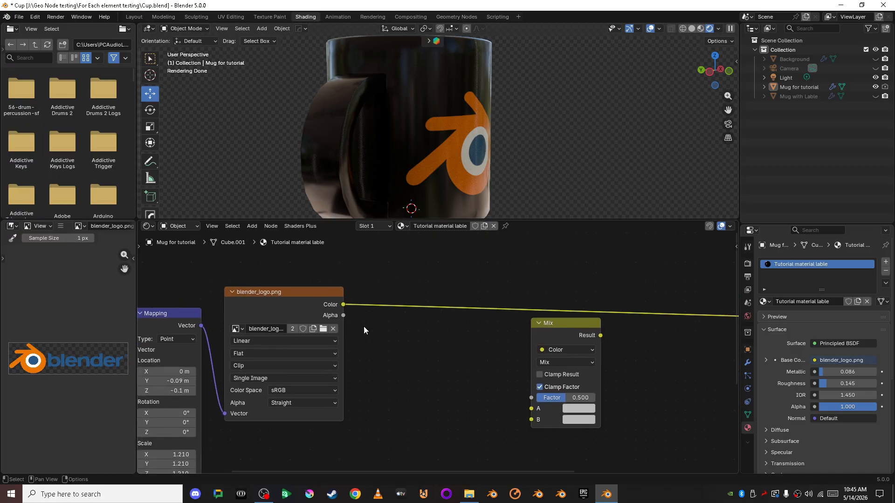
click(323, 309)
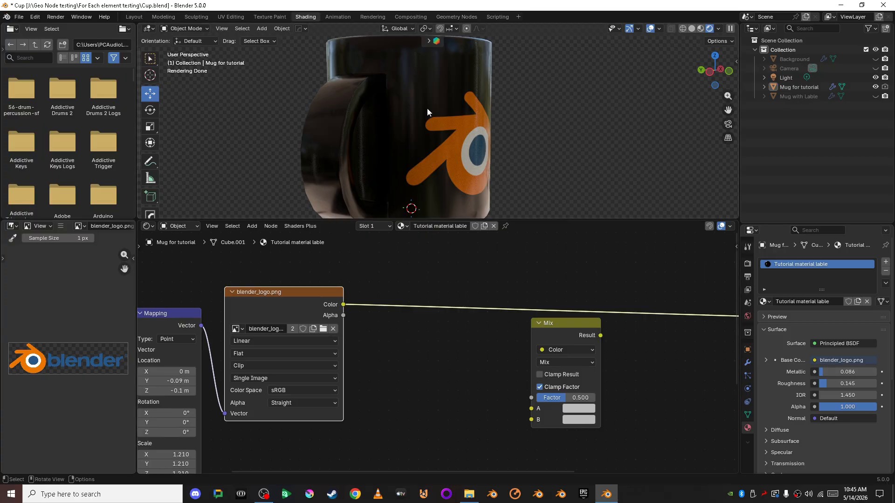
drag(343, 316, 541, 400)
click(648, 382)
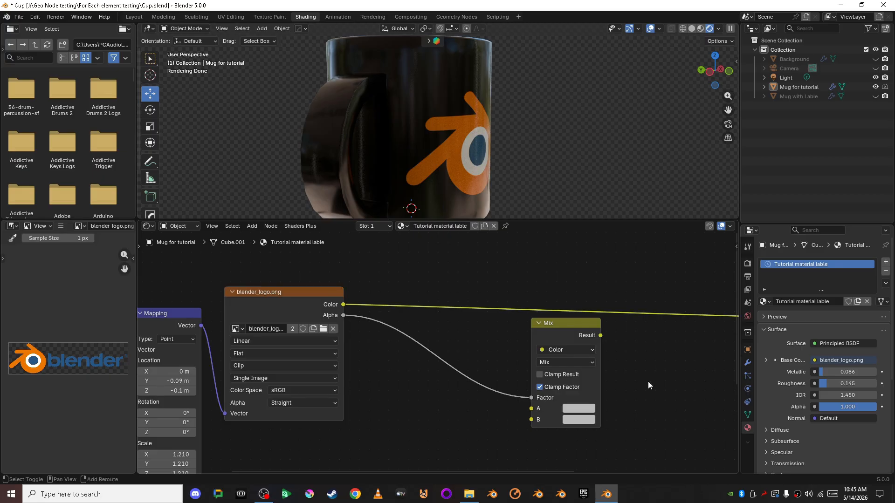
Step: Connect the logo texture's Color output to the Mix node's B input, and the Mix result to the Principled BSDF's Base Color
shift+middle_drag(648, 381, 551, 385)
drag(254, 309, 262, 309)
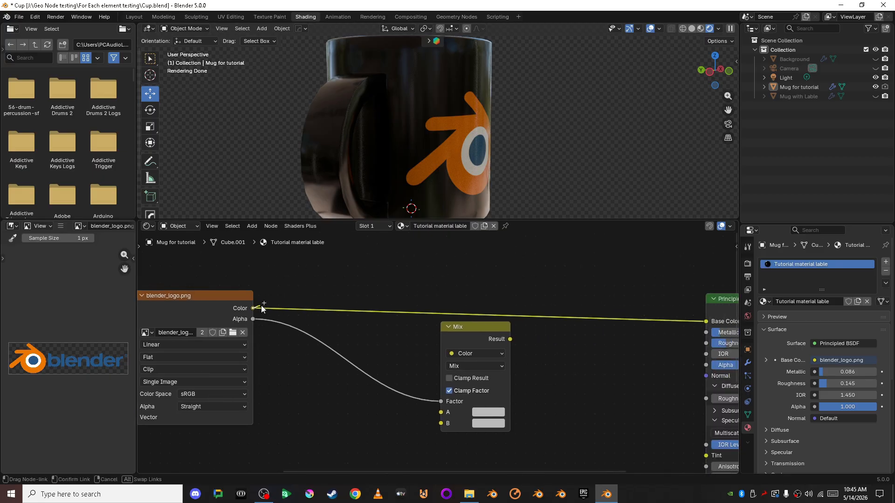
drag(393, 343, 437, 429)
middle_drag(593, 367, 451, 364)
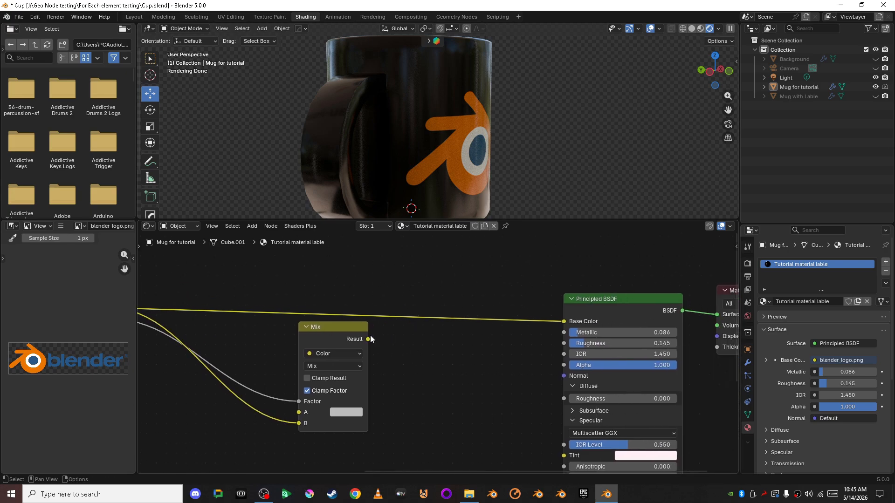
drag(368, 338, 563, 321)
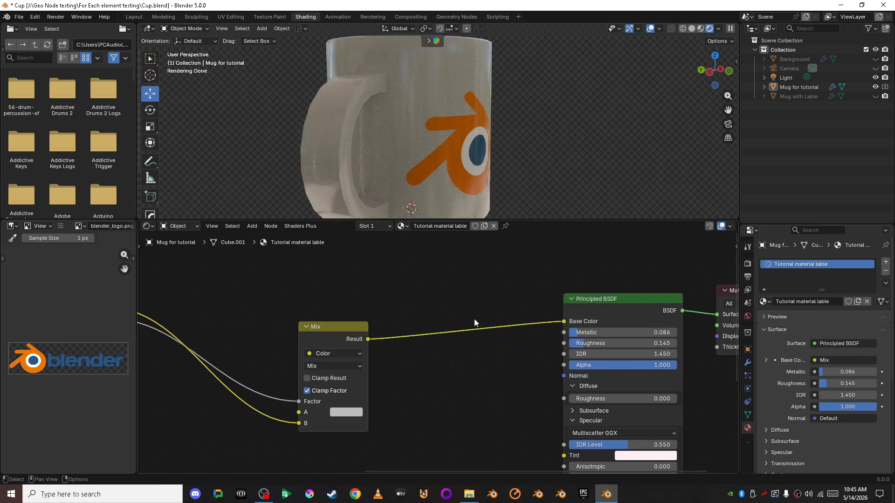
Step: Set the Mix node's A color to green #12BC00FF and check the mug's background color around the logo
scroll(511, 155, down, 3)
mouse_move(510, 155)
middle_down()
mouse_move(363, 163)
mouse_move(348, 142)
mouse_move(497, 150)
middle_up()
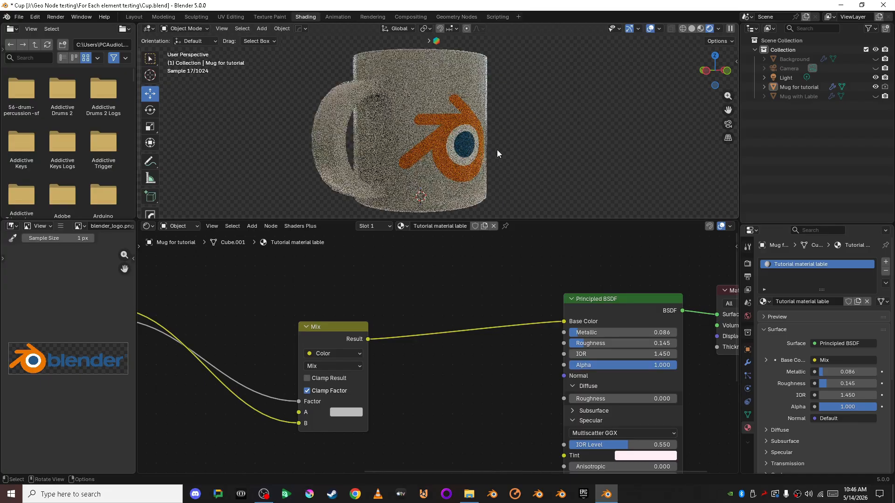
click(350, 416)
drag(393, 269, 339, 266)
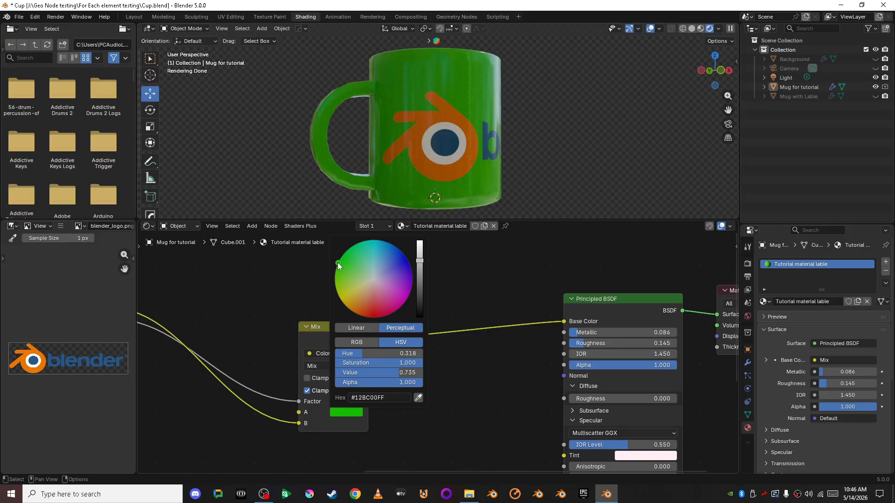
middle_drag(544, 104, 551, 160)
scroll(550, 160, up, 3)
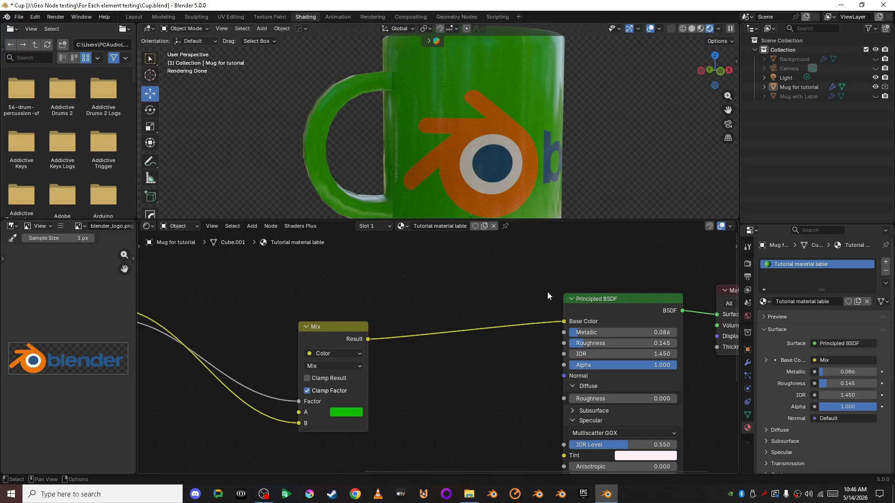
Step: Move the Mix node closer to the logo texture node, leaving space before the Principled BSDF
drag(335, 327, 252, 299)
click(408, 365)
scroll(408, 365, down, 1)
scroll(408, 365, down, 1)
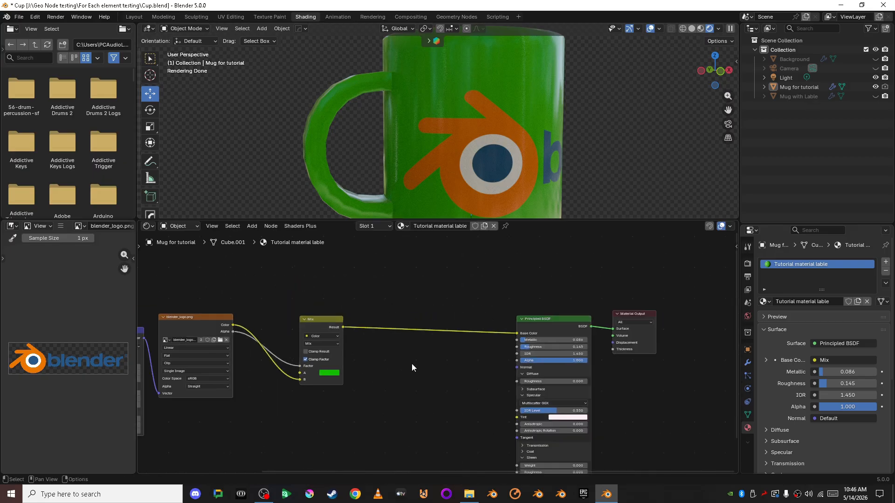
scroll(396, 355, down, 1)
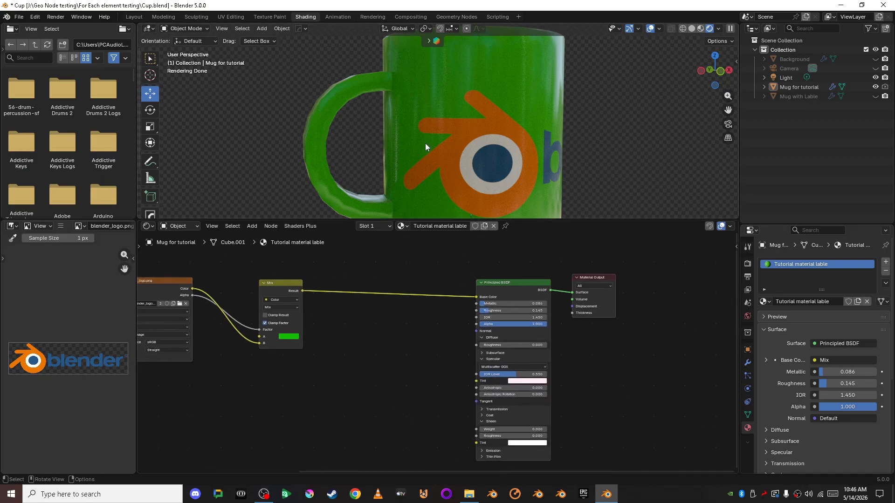
Step: Add a Bump node to the material between the Mix node and the Principled BSDF
middle_drag(425, 145, 593, 122)
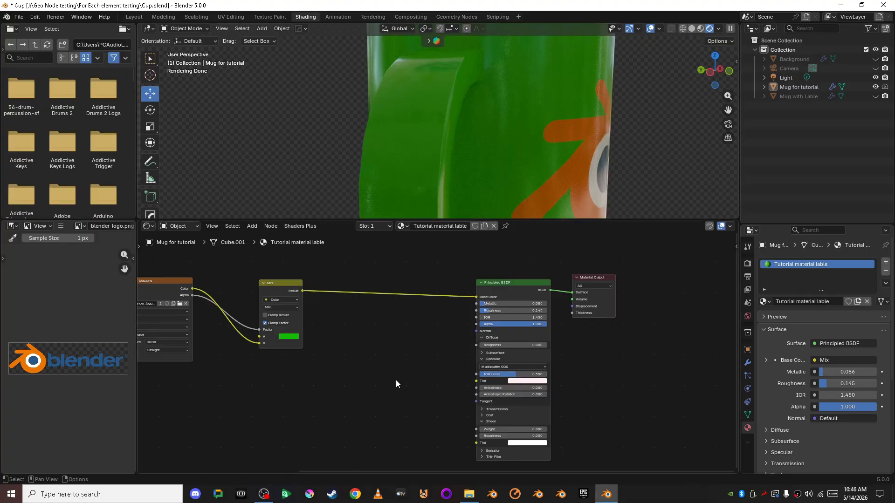
key(shift+a)
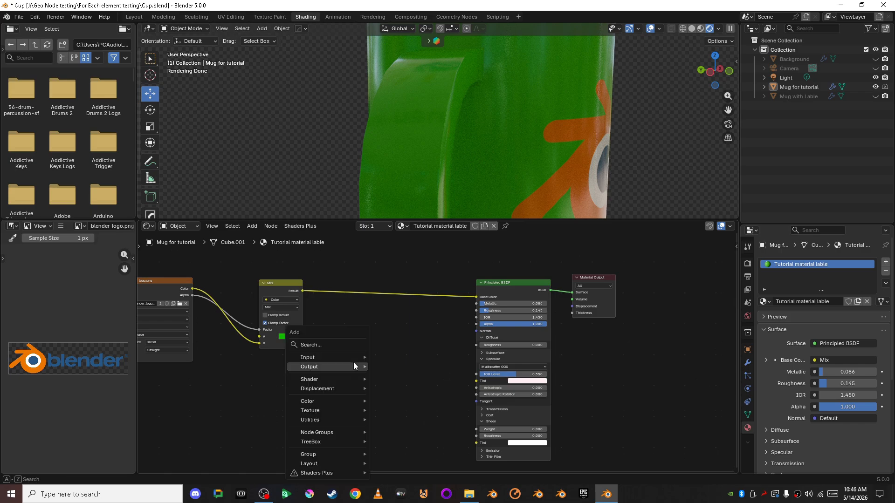
click(338, 354)
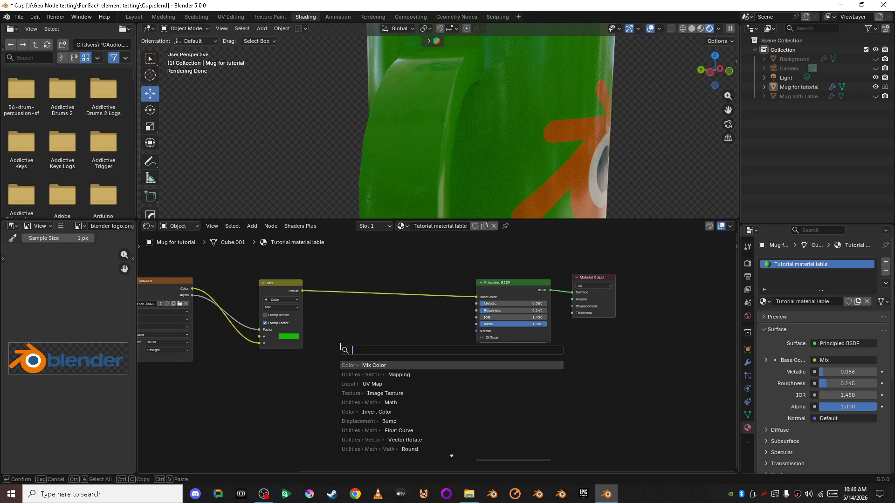
text(bump)
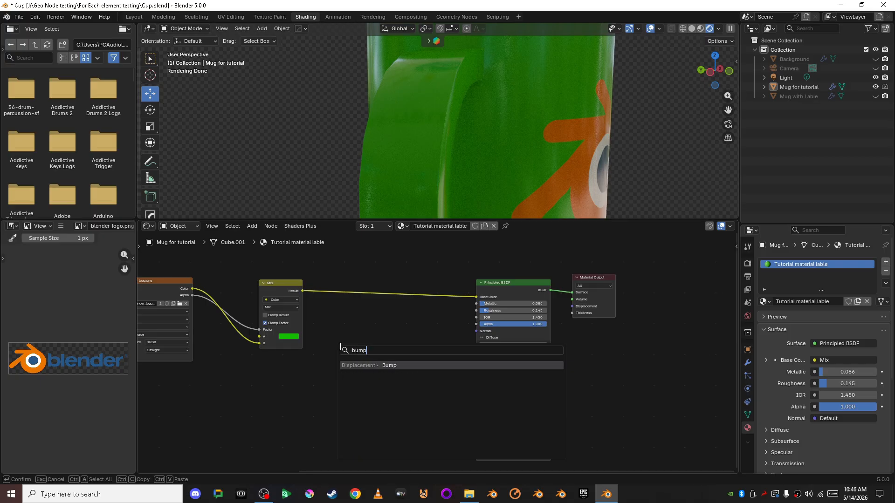
key(Return)
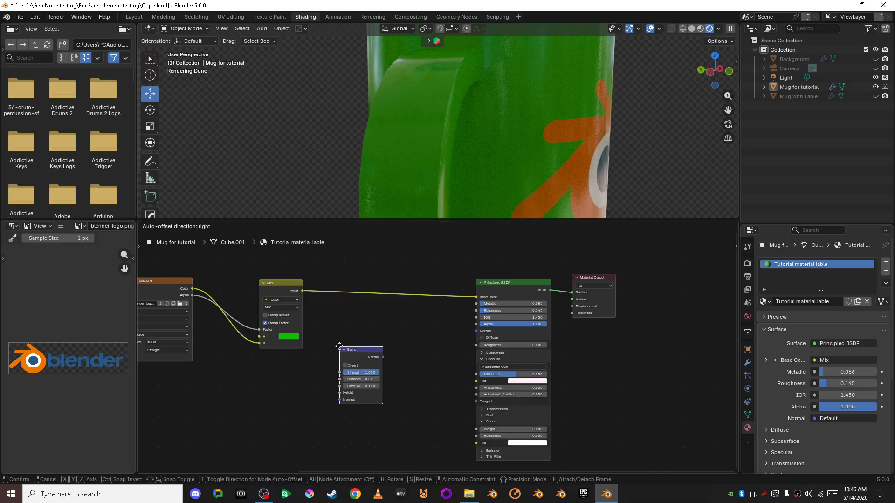
click(375, 323)
scroll(346, 337, up, 2)
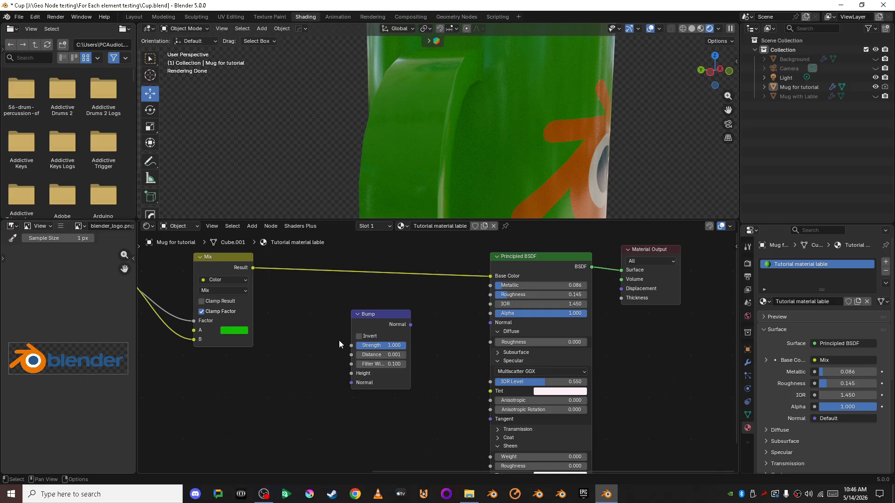
Step: Connect the logo texture's Alpha output to the Bump node's Height, and the Bump's Normal output to the Principled BSDF's Normal input
scroll(327, 347, down, 3)
middle_drag(270, 357, 406, 399)
scroll(406, 400, up, 2)
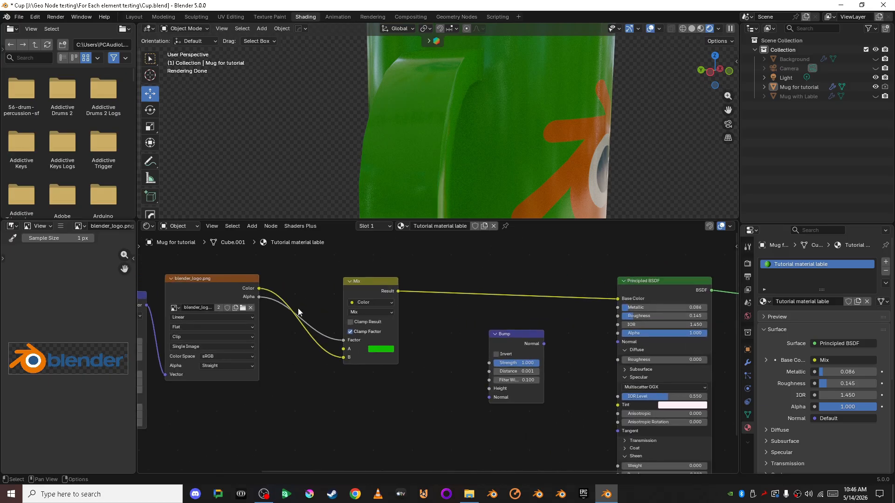
drag(259, 297, 391, 321)
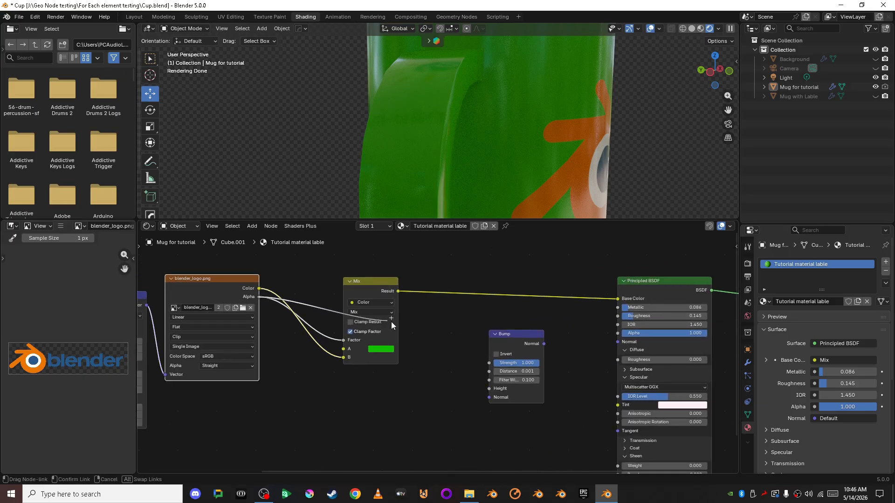
drag(465, 347, 485, 385)
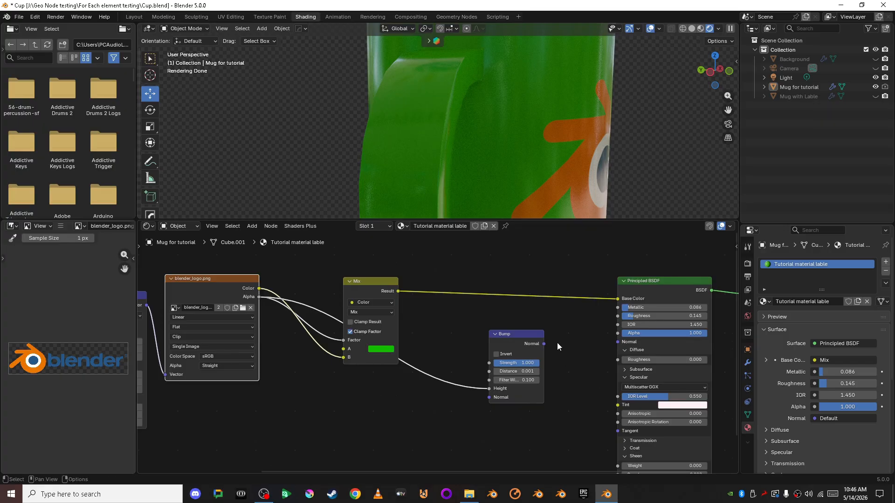
drag(543, 344, 558, 332)
drag(616, 342, 619, 342)
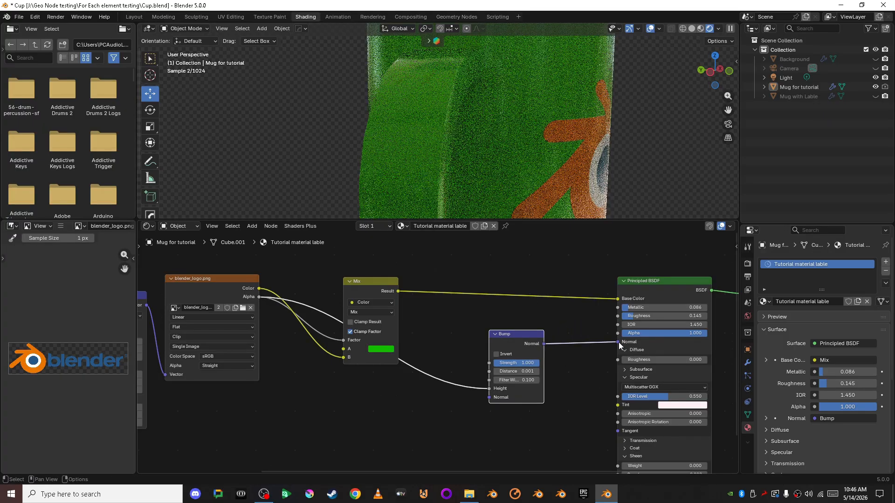
Step: Examine the bump effect along the edges of the logo and lettering around the mug
middle_drag(627, 160, 501, 160)
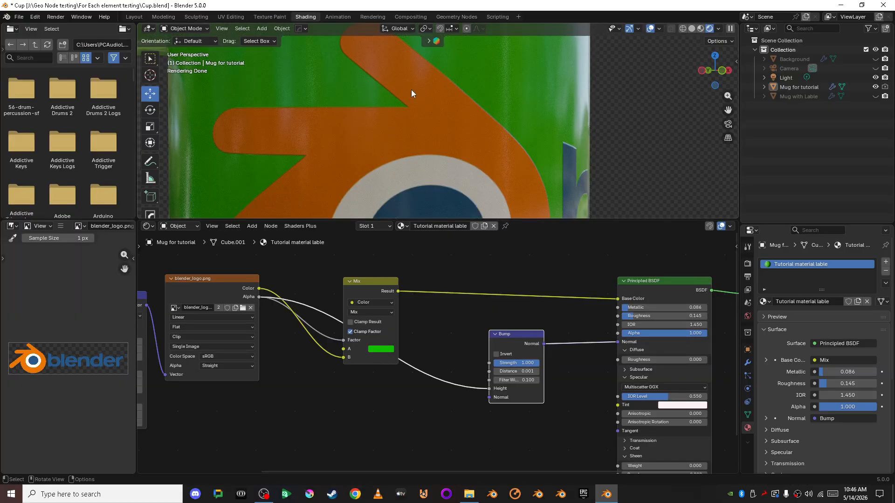
scroll(601, 142, down, 4)
middle_drag(600, 142, 558, 151)
scroll(460, 147, down, 3)
scroll(474, 151, up, 6)
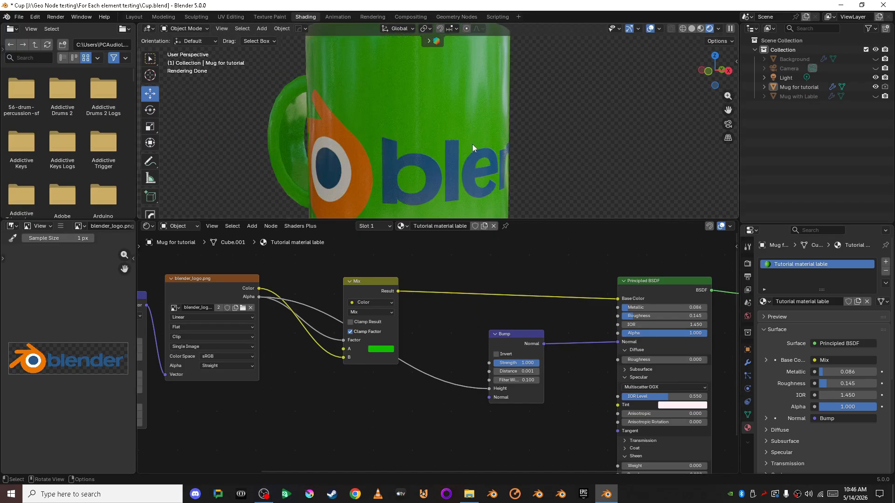
scroll(463, 354, up, 3)
scroll(464, 358, up, 1)
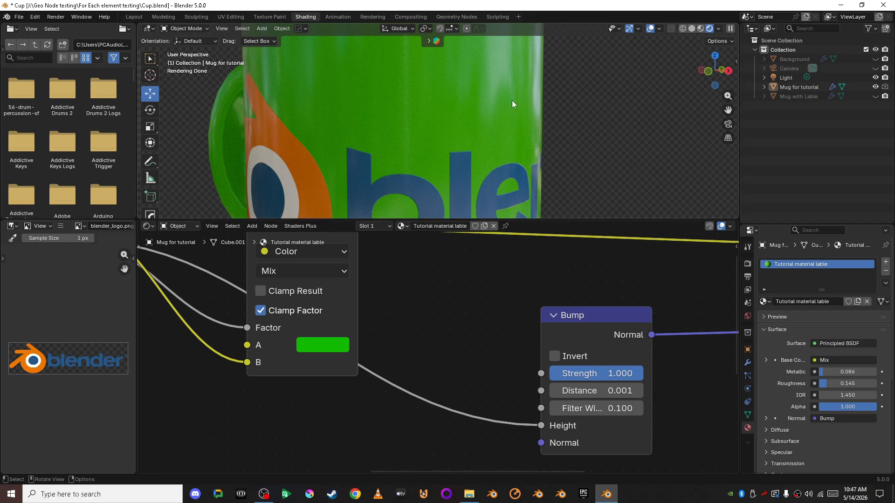
middle_drag(512, 100, 522, 137)
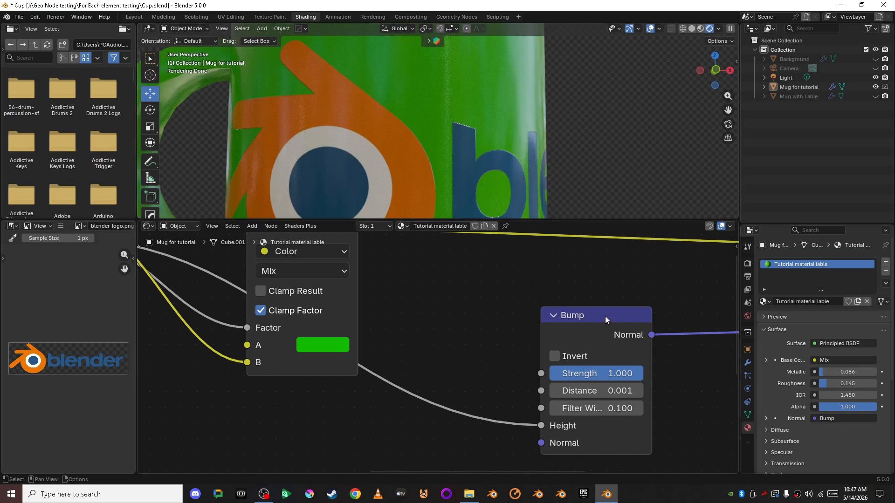
Step: Set the Bump node's Distance to 0.401 and check the relief on the logo's edges
mouse_move(588, 393)
mouse_down()
mouse_move(629, 393)
mouse_move(588, 393)
mouse_move(595, 393)
mouse_up()
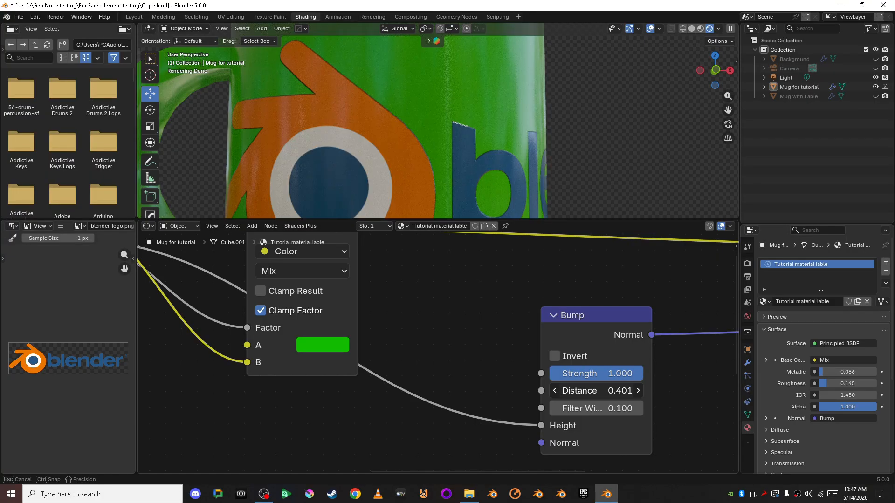
scroll(565, 141, up, 2)
middle_drag(565, 143, 542, 118)
scroll(507, 158, up, 4)
middle_drag(508, 158, 535, 147)
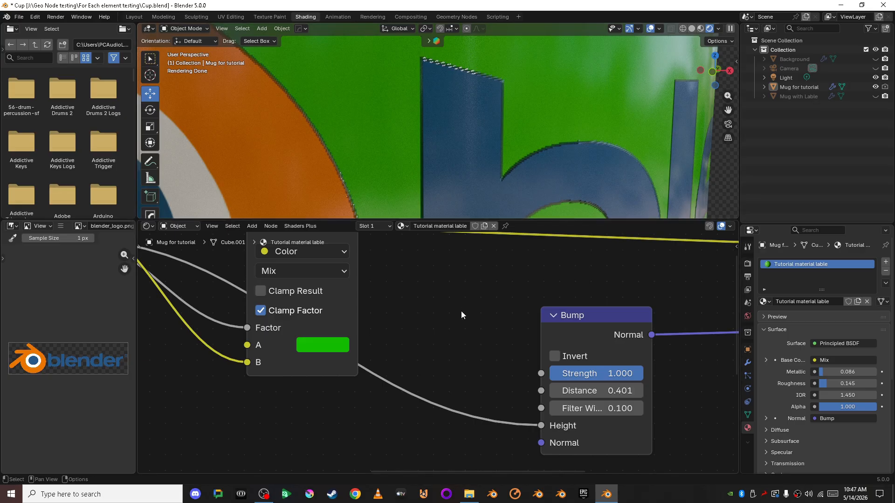
scroll(454, 105, down, 6)
scroll(514, 156, up, 5)
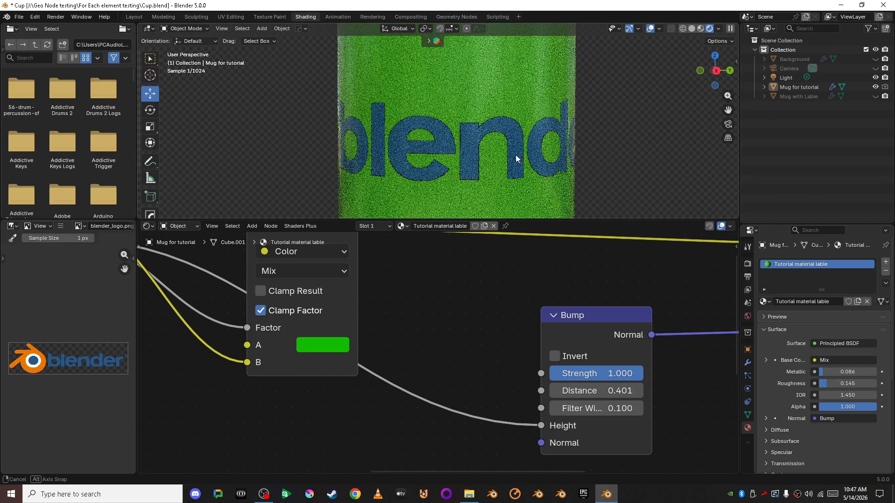
scroll(575, 156, down, 5)
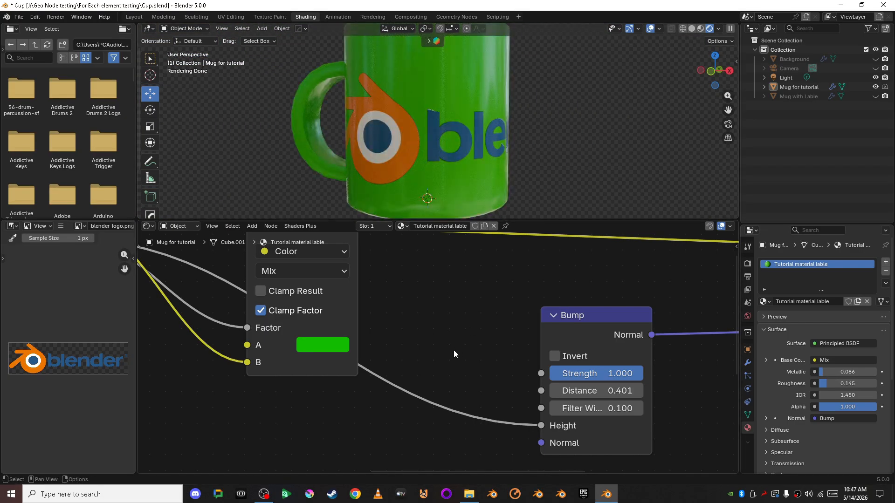
Step: Try the Bump node's Invert option, compare the logo's edges on the mug, and switch Invert off again
scroll(518, 113, up, 7)
middle_drag(514, 144, 535, 150)
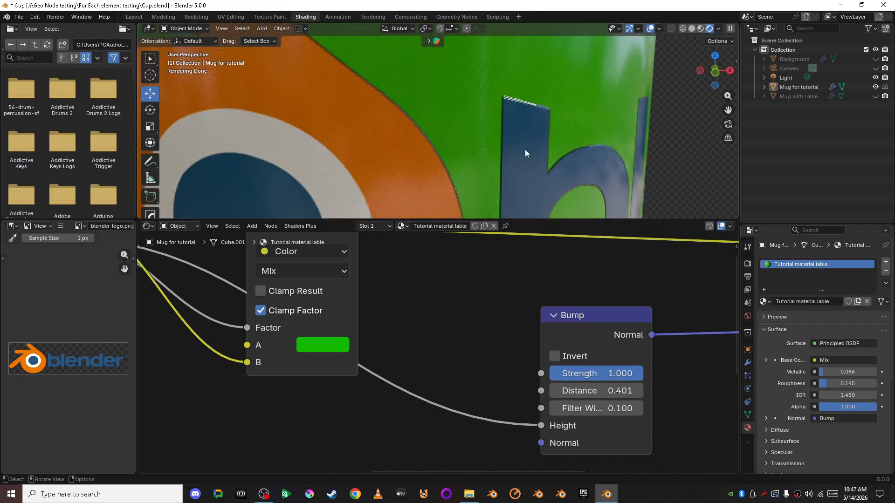
click(560, 359)
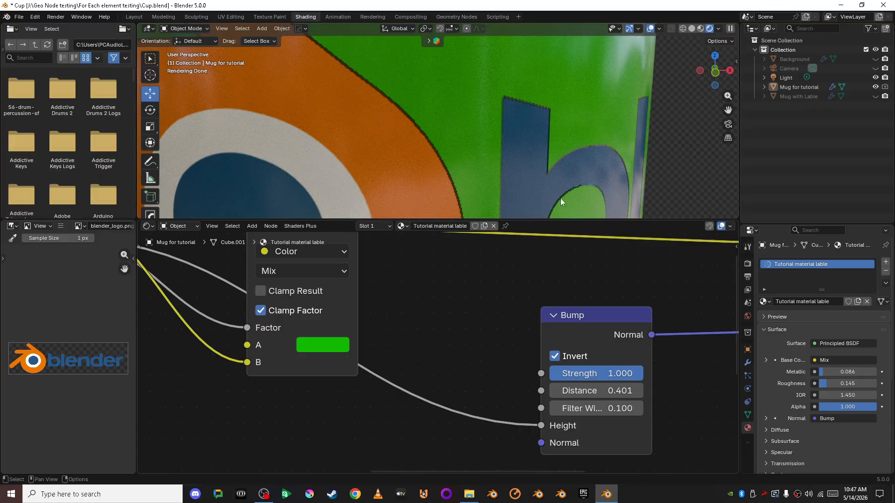
scroll(559, 153, down, 2)
middle_drag(560, 153, 439, 147)
scroll(540, 147, down, 3)
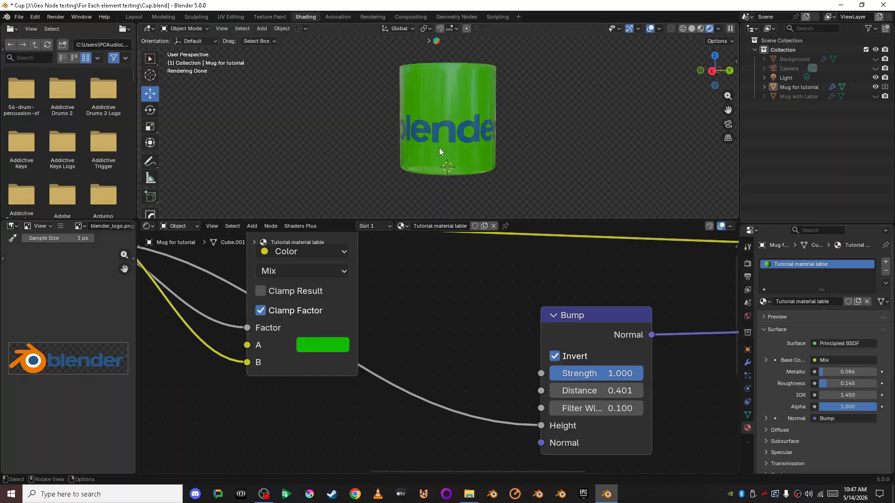
scroll(494, 125, up, 3)
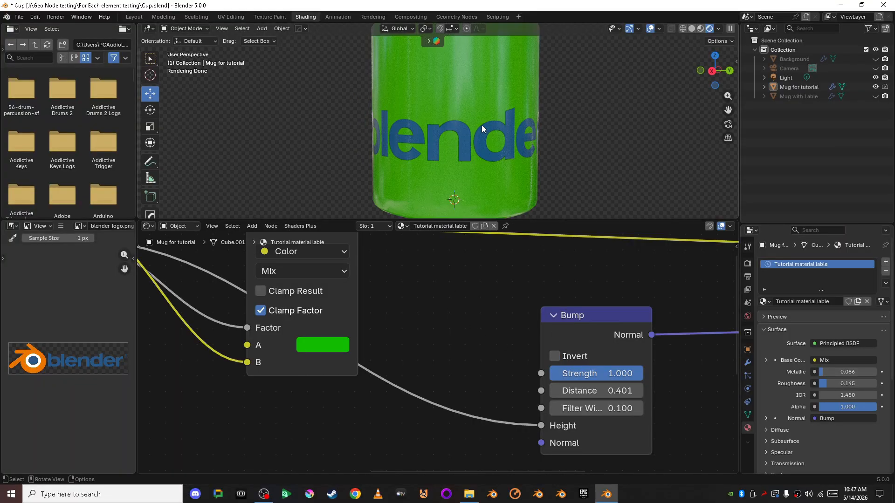
middle_drag(482, 125, 534, 160)
scroll(530, 121, down, 4)
scroll(528, 141, up, 2)
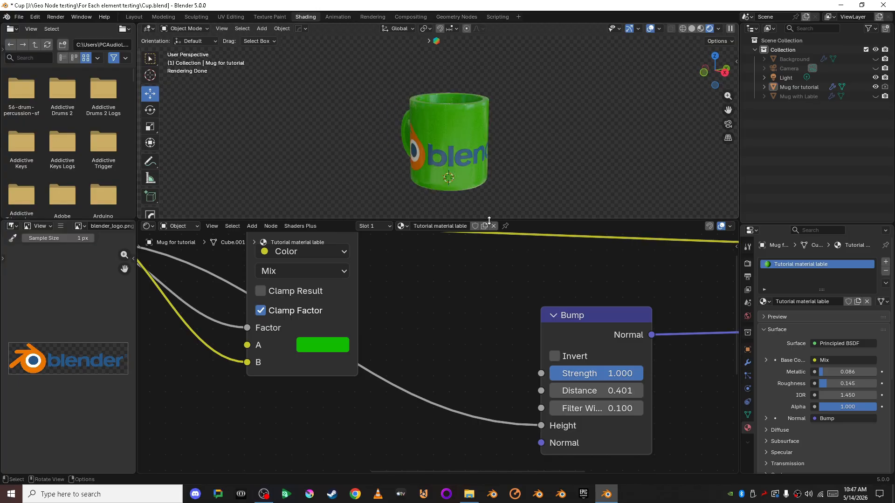
Step: Try a Mapping location Y of -0.45 m and check where the logo ends at the label area's upper edge
scroll(454, 332, down, 10)
shift+middle_drag(340, 363, 436, 372)
scroll(414, 166, up, 2)
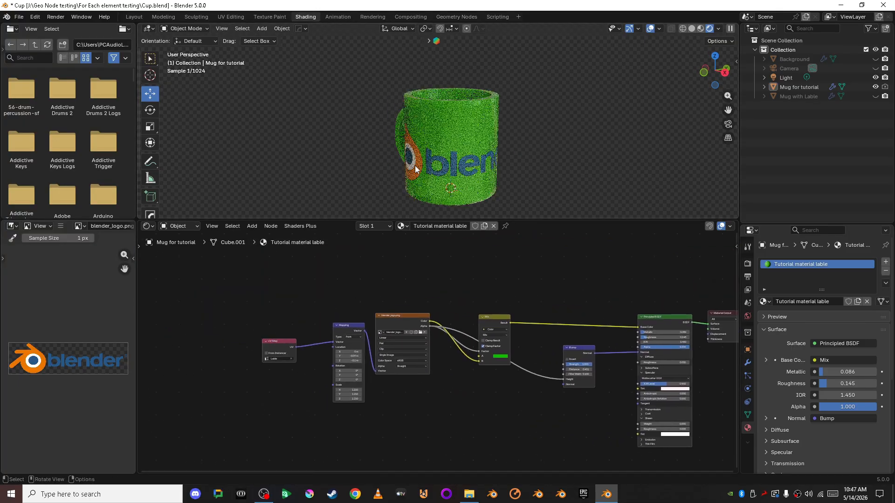
middle_drag(414, 166, 482, 149)
scroll(439, 352, up, 6)
scroll(436, 157, up, 2)
scroll(364, 400, up, 6)
shift+middle_drag(331, 396, 574, 411)
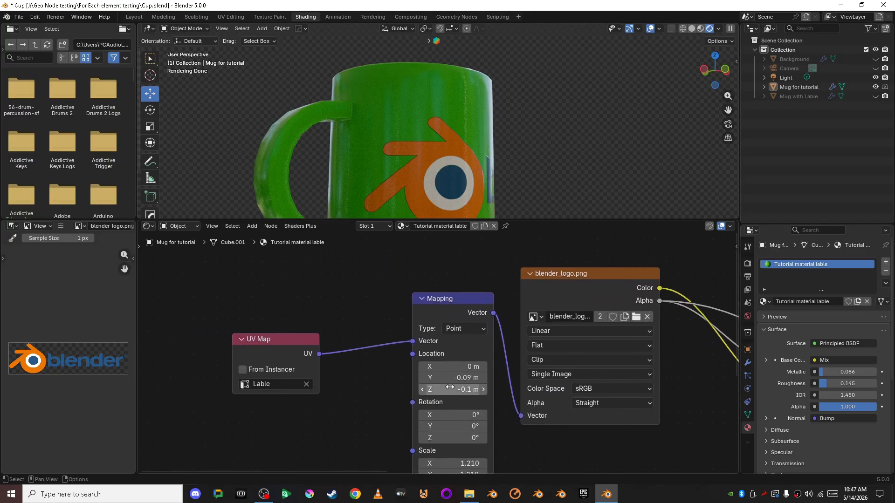
drag(454, 378, 424, 378)
middle_drag(452, 135, 426, 147)
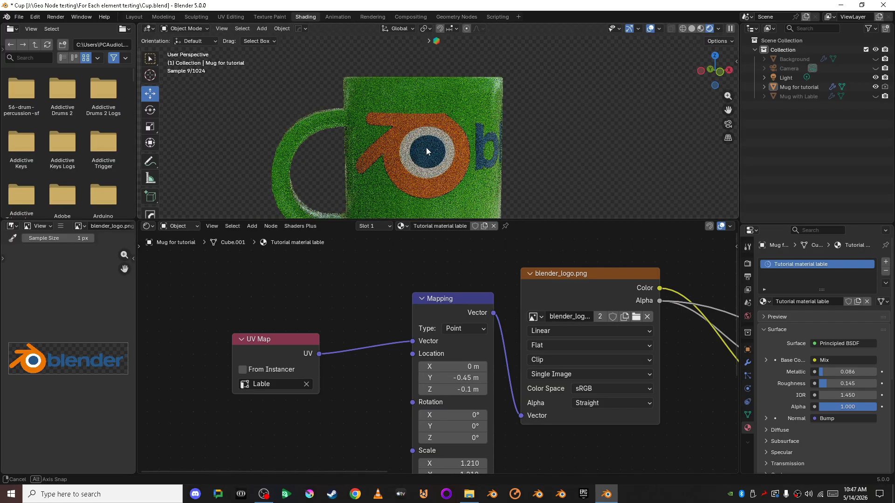
Step: Examine the extent of the mug's label faces in face edit mode, and return to Object Mode
scroll(426, 147, up, 1)
click(426, 156)
key(Tab)
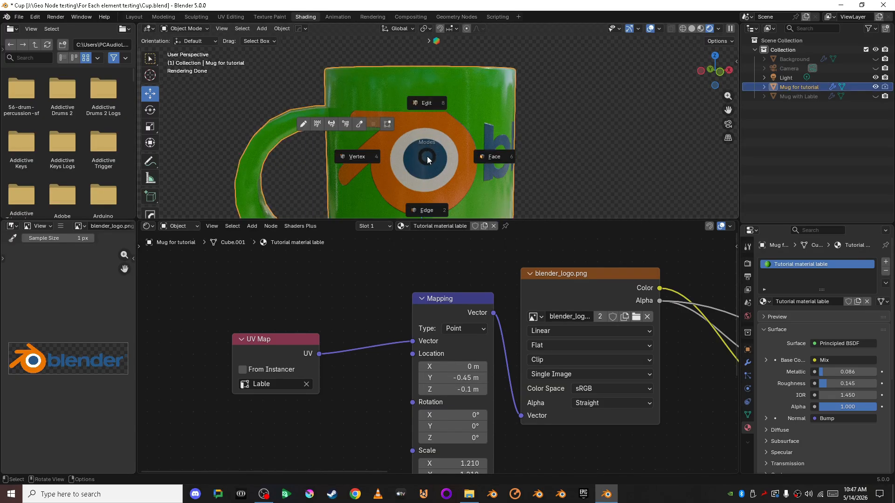
click(554, 157)
scroll(436, 141, up, 1)
middle_drag(487, 141, 469, 142)
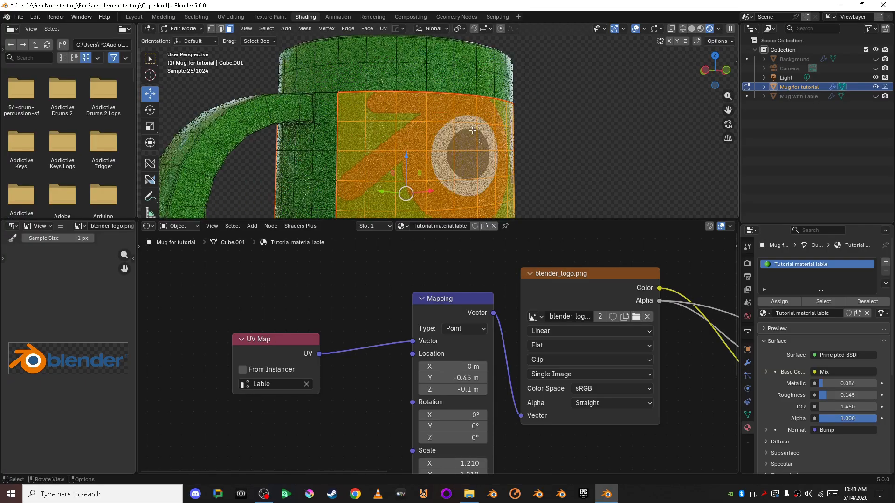
scroll(373, 141, down, 4)
middle_drag(536, 93, 433, 175)
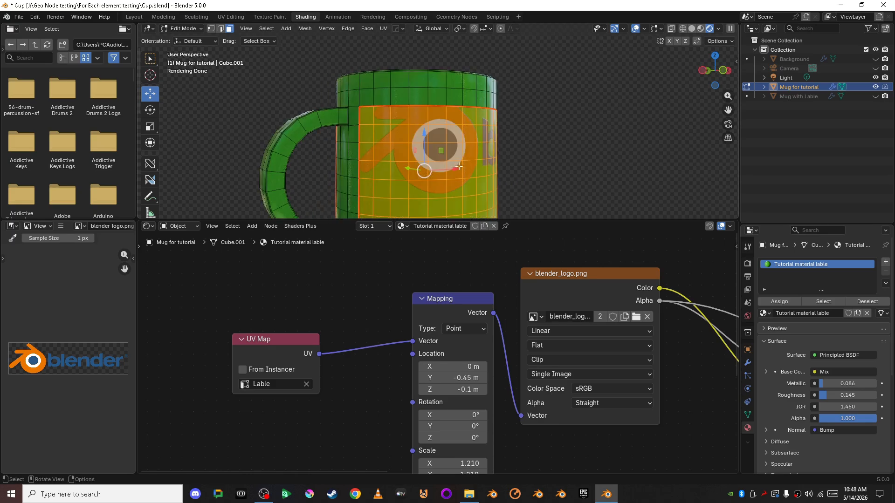
key(Tab)
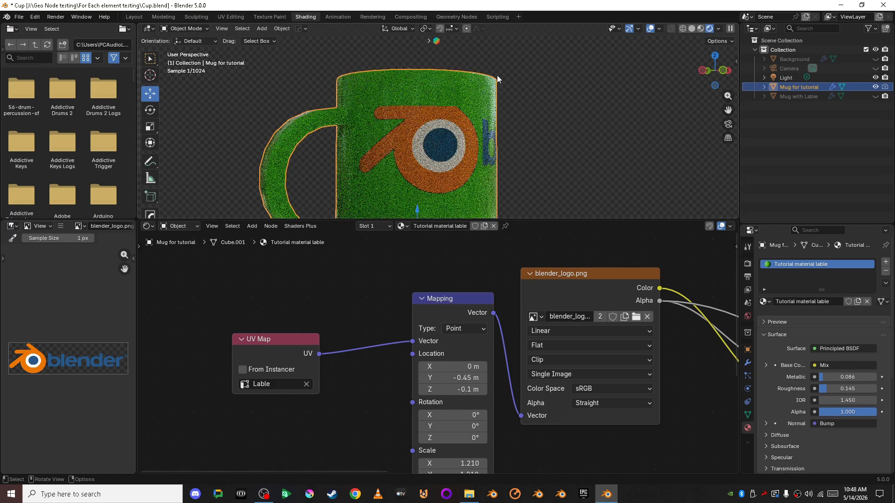
Step: Set the Mapping node's location Y to -0.19 m and check the logo's height around the mug
scroll(485, 153, down, 4)
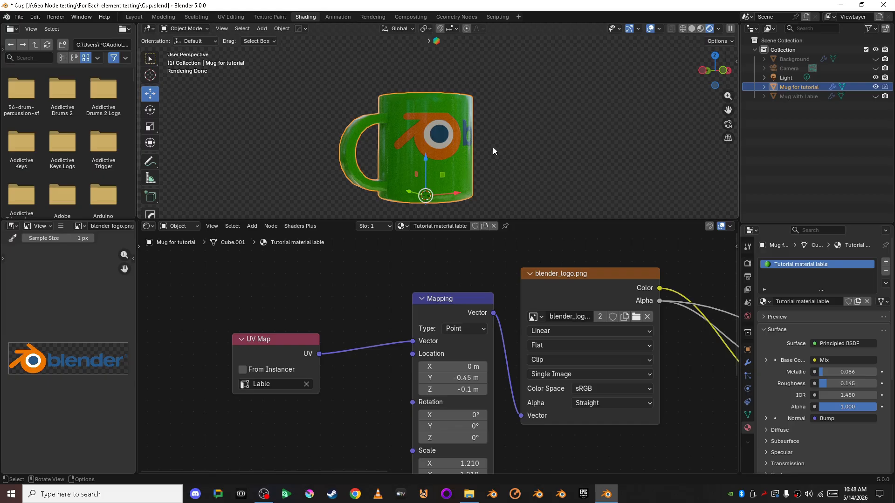
middle_drag(493, 147, 434, 129)
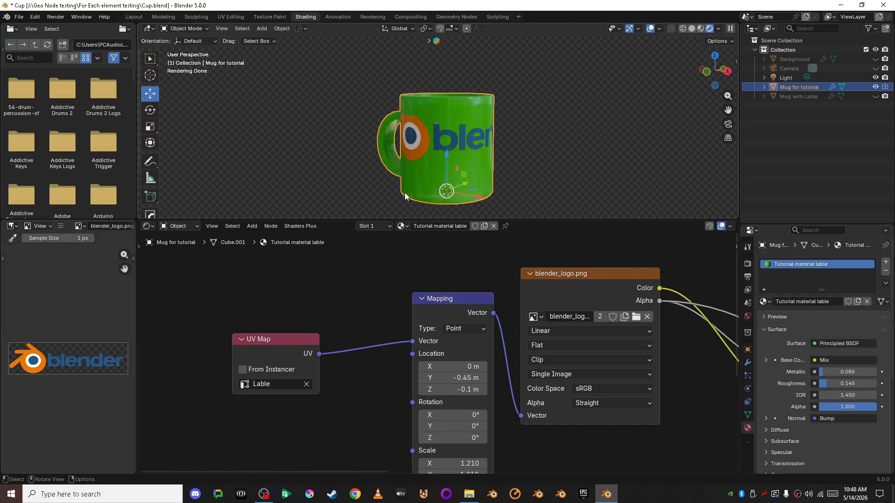
drag(450, 378, 480, 377)
middle_drag(443, 140, 232, 141)
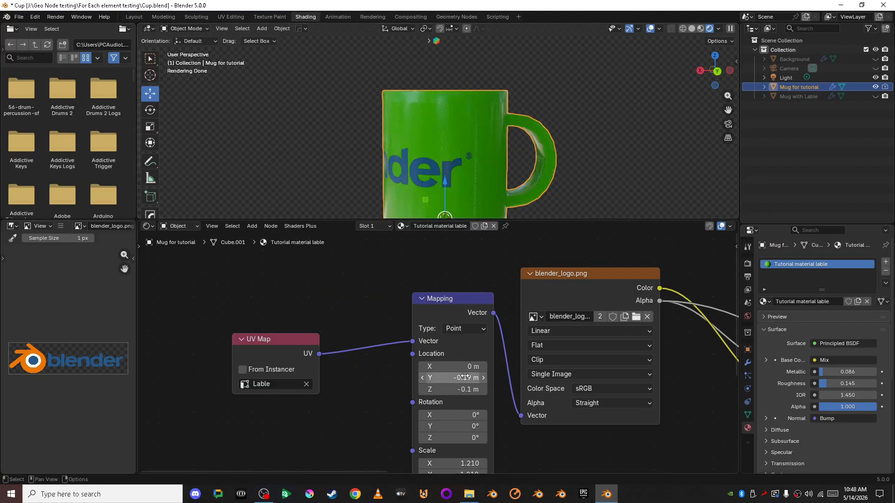
Step: Set the Mapping node's location X to -0.14 m, deselect the mug, and check the logo's placement
mouse_move(465, 366)
mouse_down()
mouse_move(445, 366)
mouse_move(463, 366)
mouse_up()
scroll(497, 176, up, 2)
mouse_move(497, 176)
middle_down()
mouse_move(471, 170)
mouse_move(599, 185)
mouse_move(634, 173)
mouse_move(530, 146)
mouse_move(536, 166)
mouse_move(555, 162)
mouse_move(498, 166)
middle_up()
scroll(494, 174, down, 7)
click(635, 174)
scroll(606, 167, up, 3)
scroll(555, 162, up, 2)
scroll(493, 299, down, 3)
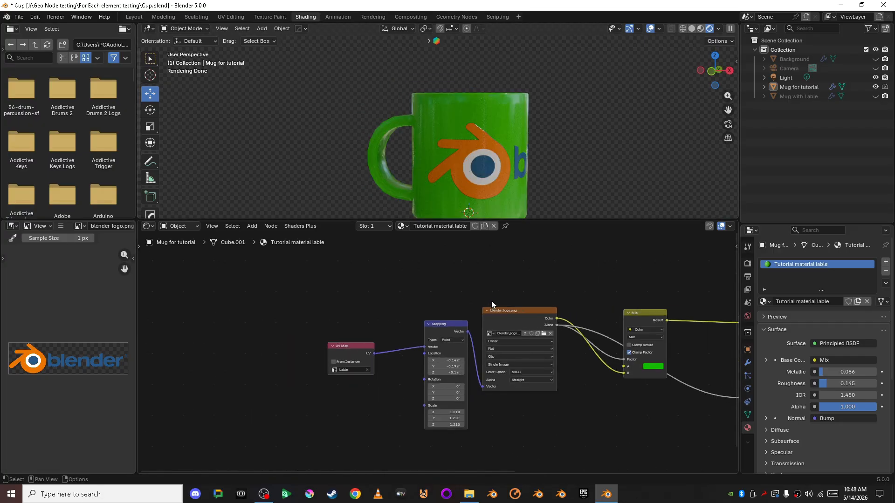
scroll(508, 280, down, 3)
scroll(508, 172, down, 3)
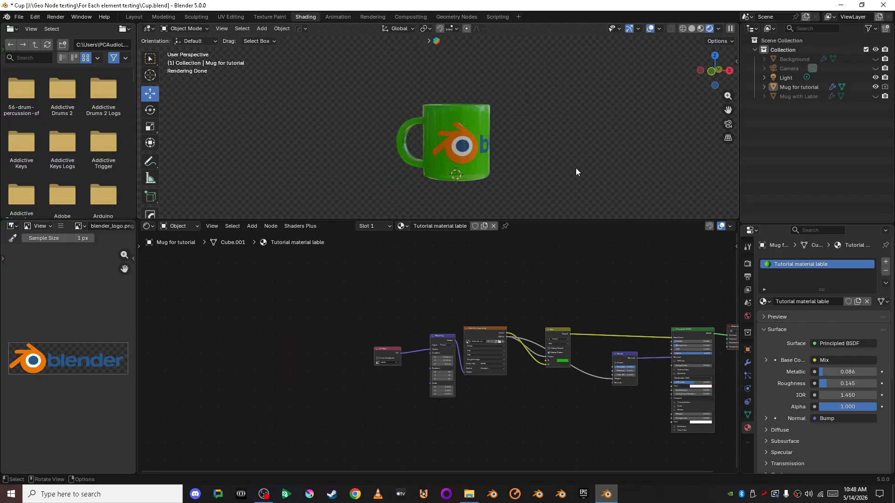
Step: Check the logo's lettering on the mug's side opposite the handle, leaving the mug deselected
middle_drag(575, 168, 510, 167)
scroll(510, 166, up, 2)
click(473, 154)
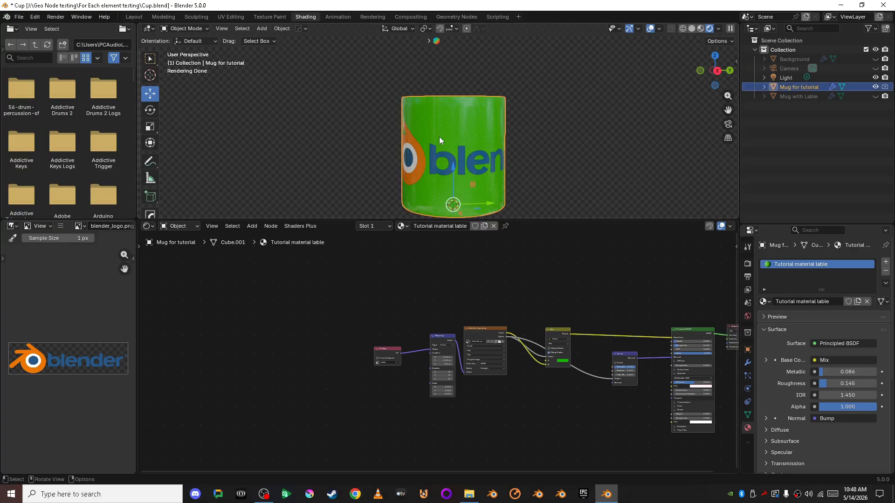
click(578, 155)
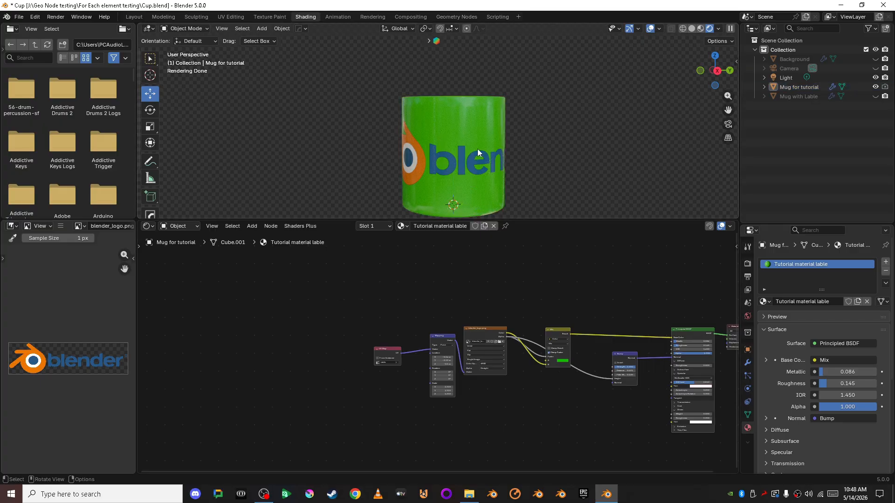
Step: Enter Edit Mode on the mug, clear the face selection, and examine the seams bounding the label area up to the handle
click(478, 149)
key(Tab)
scroll(477, 149, up, 1)
key(alt+a)
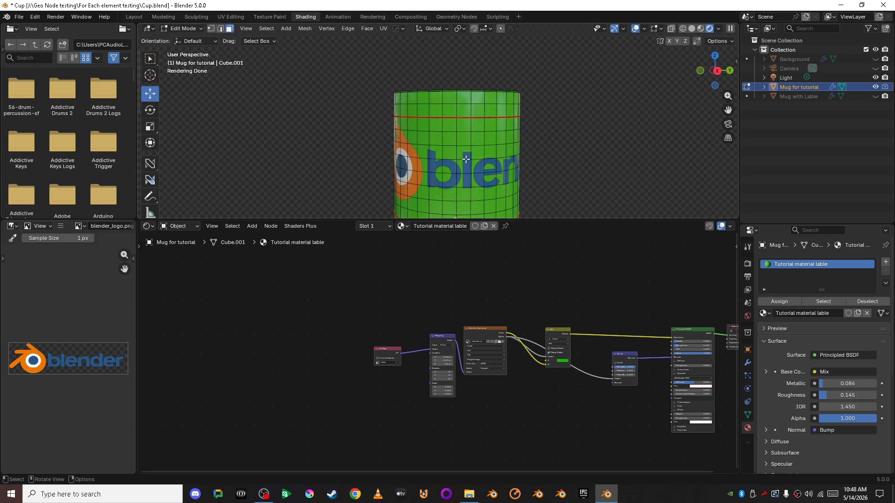
middle_drag(467, 159, 279, 171)
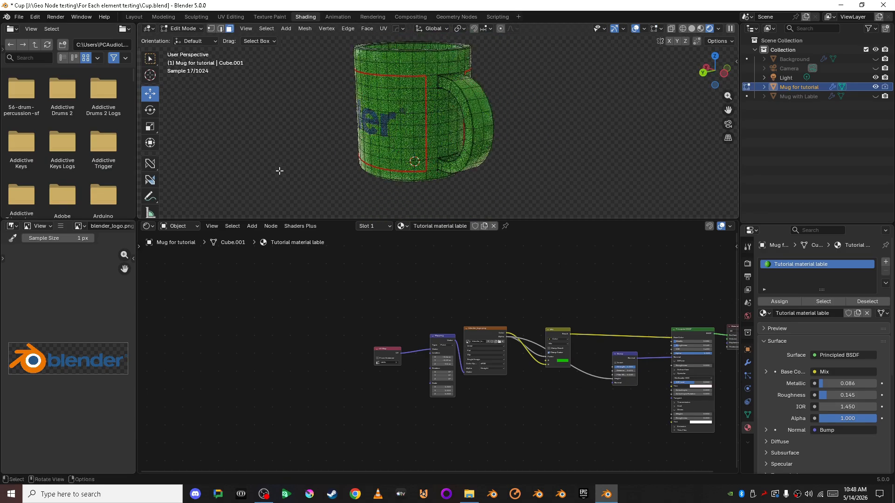
middle_drag(360, 160, 444, 145)
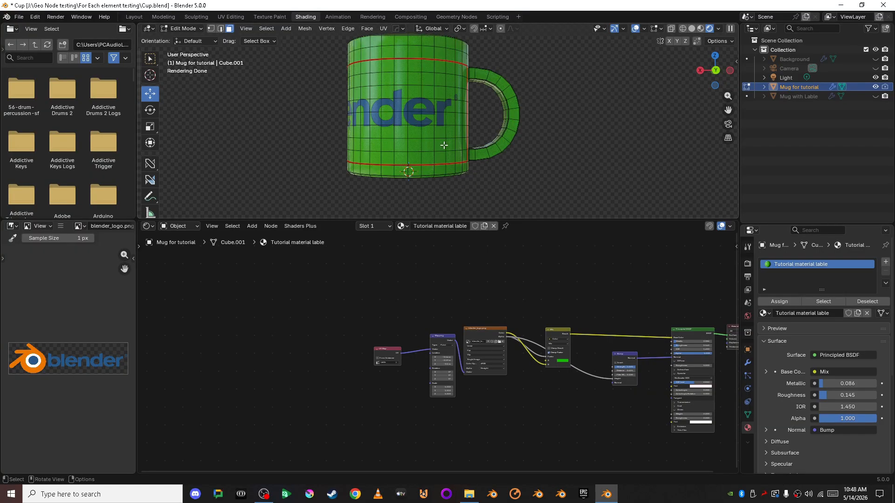
Step: In edge select mode, mark an edge on the label area's upper border as a seam
right_click(408, 134)
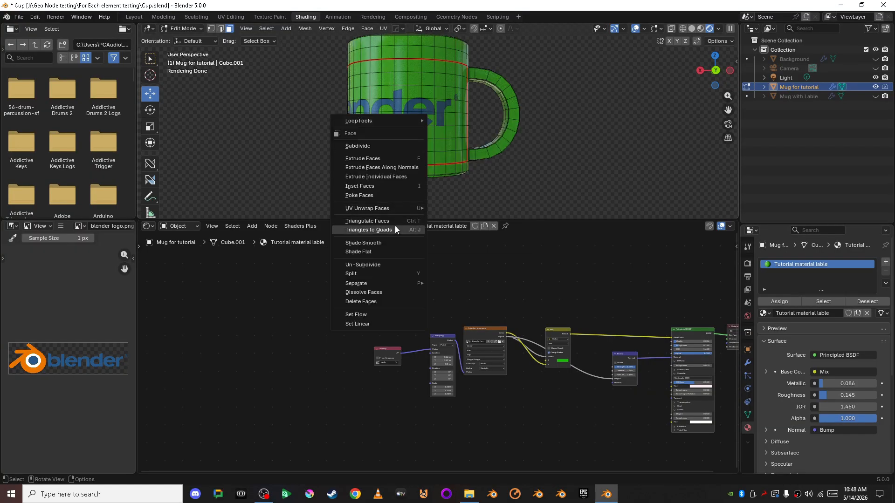
right_click(442, 63)
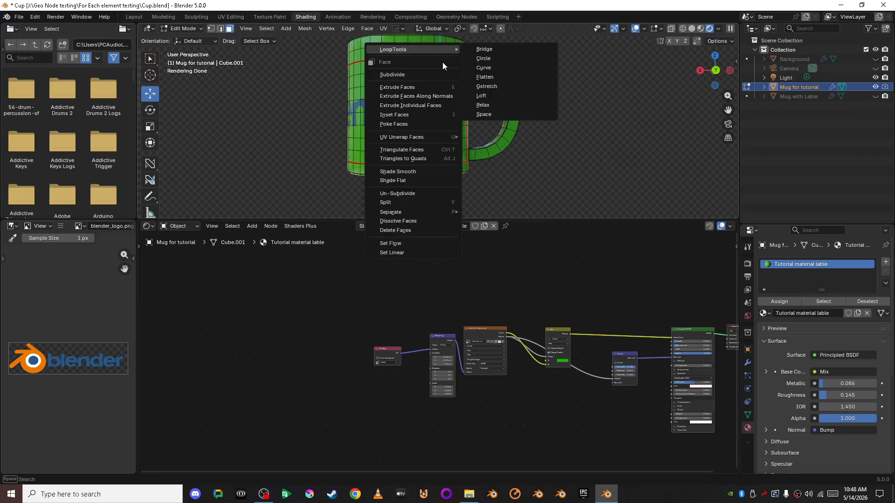
key(Tab)
click(430, 147)
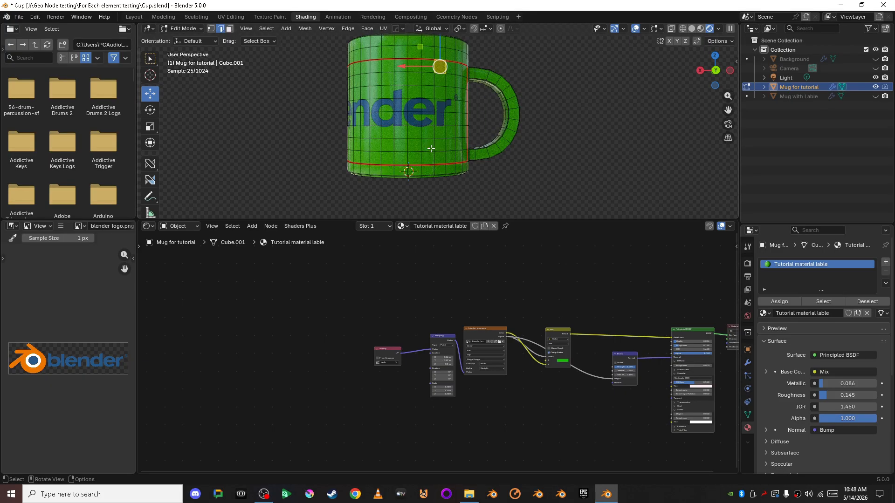
right_click(424, 58)
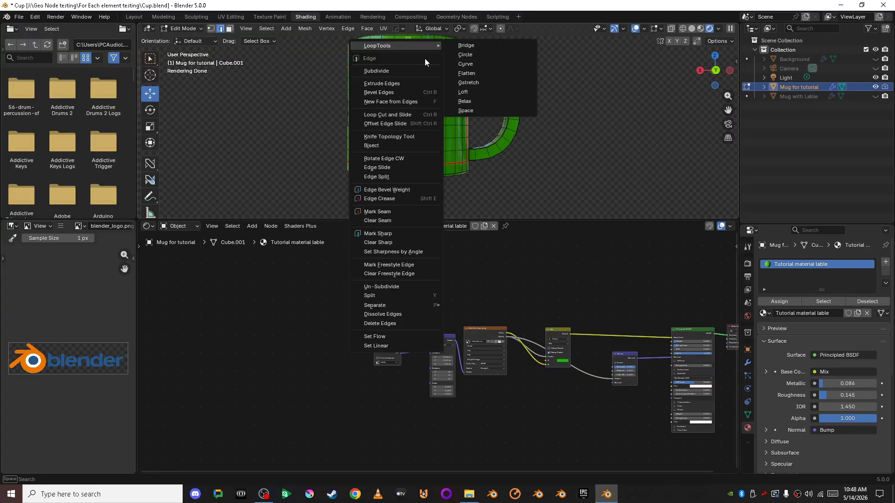
click(415, 212)
Step: Return the mug to Object Mode and make the 3D viewport taller
mouse_move(592, 183)
middle_down()
mouse_move(535, 182)
mouse_move(580, 181)
middle_up()
key(Tab)
middle_drag(586, 96, 531, 108)
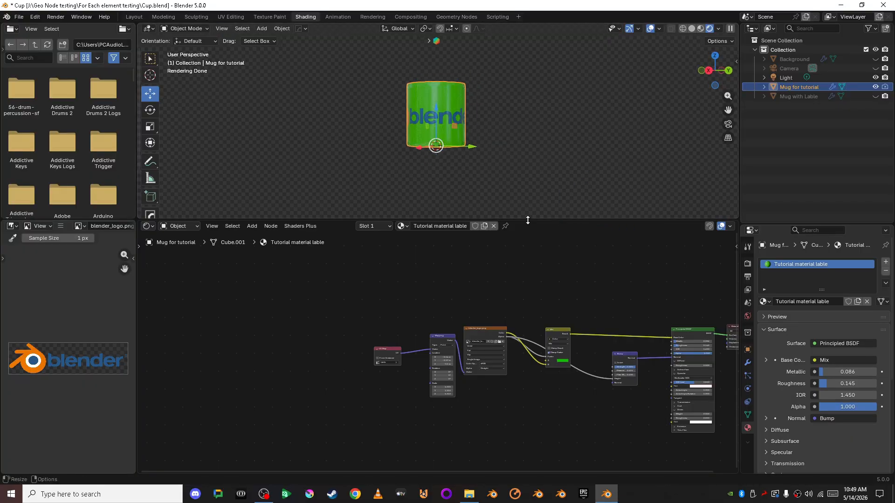
drag(555, 219, 557, 239)
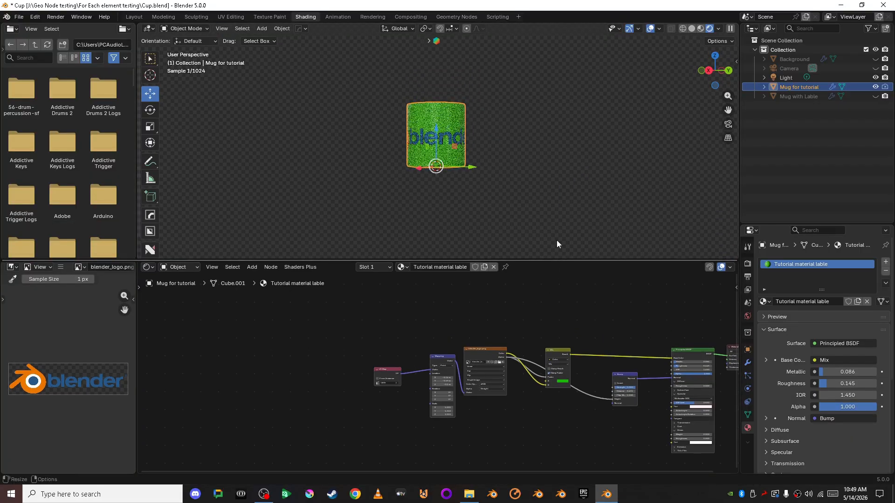
Step: Deselect the mug and examine the rendered logo from the handle side around to the lettering
middle_drag(557, 239, 553, 186)
scroll(554, 188, up, 1)
scroll(490, 184, down, 2)
middle_drag(491, 183, 560, 184)
scroll(560, 185, down, 3)
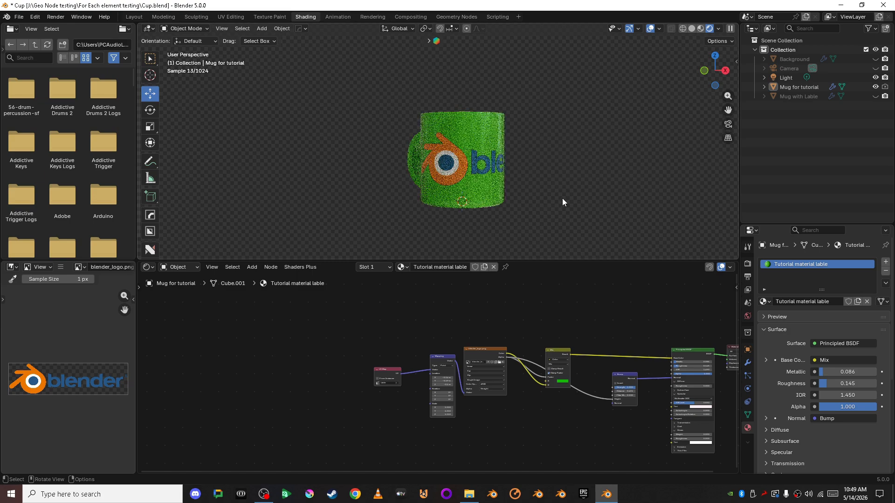
scroll(564, 196, up, 3)
middle_drag(563, 195, 532, 197)
scroll(497, 192, down, 1)
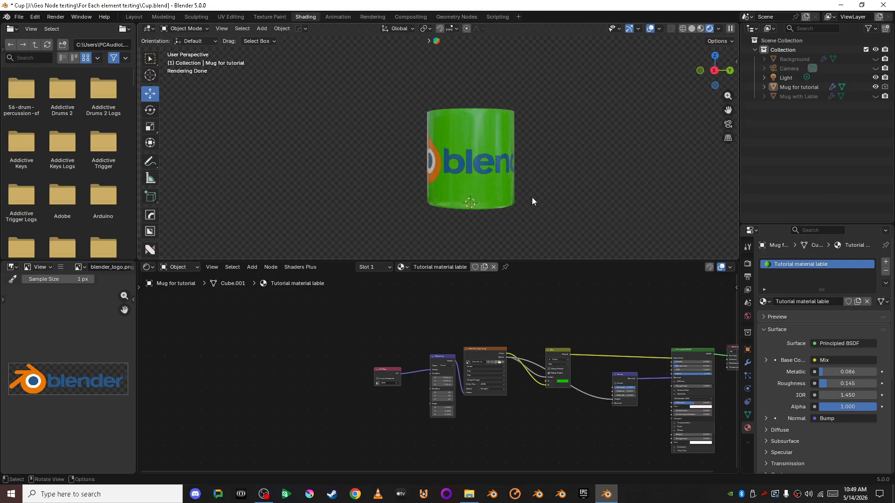